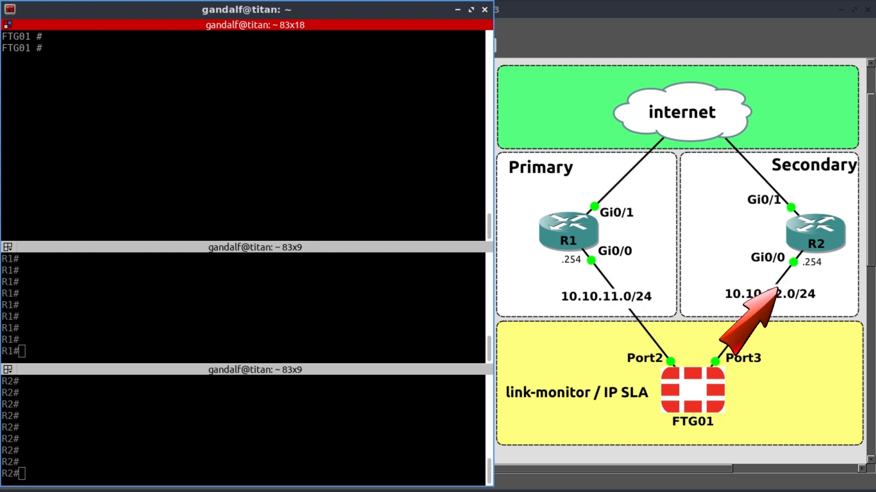
Create static route 1 on port1 via gateway 10.10.11.254 with priority 5 and review it.
key("Return")
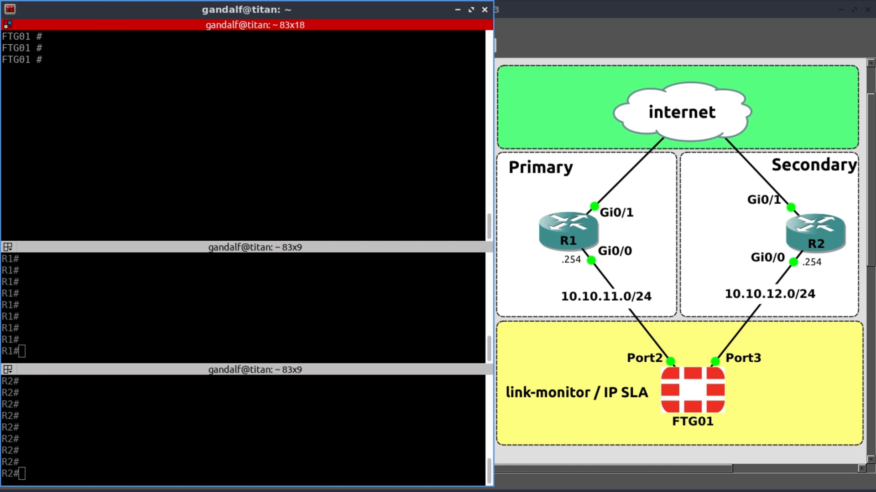
type("config router")
type(" static")
key("Return")
type("ed")
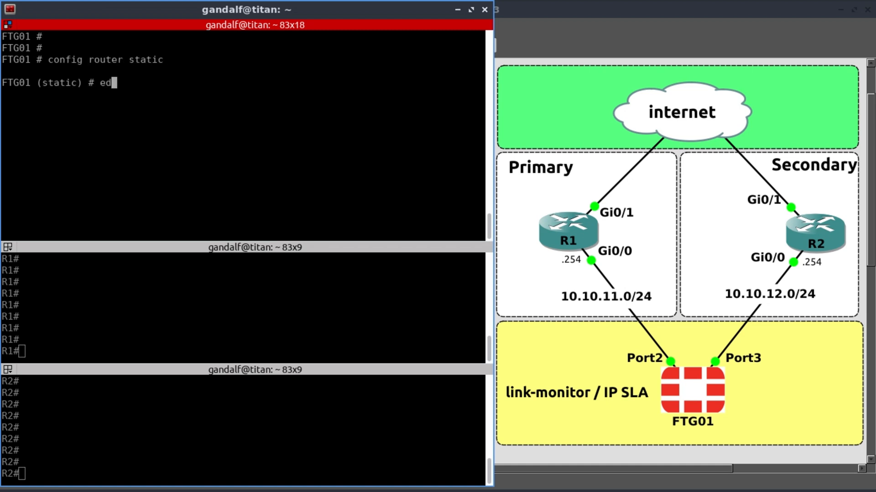
type("it 1")
key("Return")
type("set de")
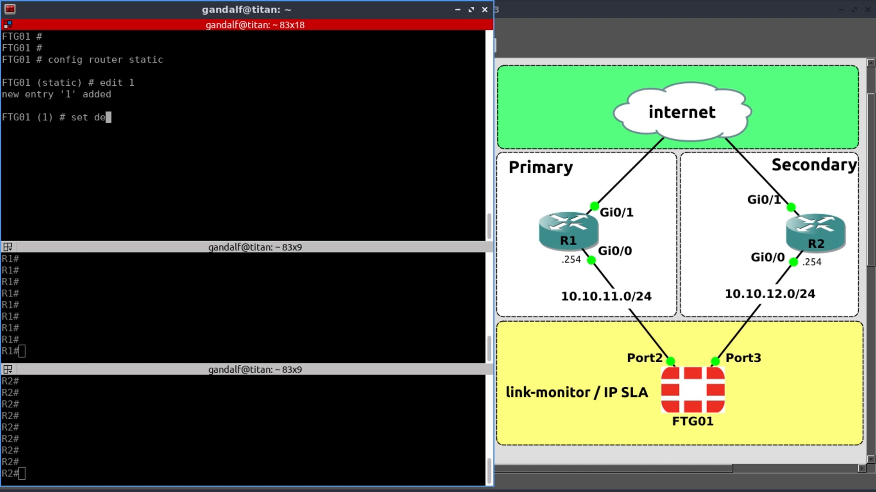
type("vice port2")
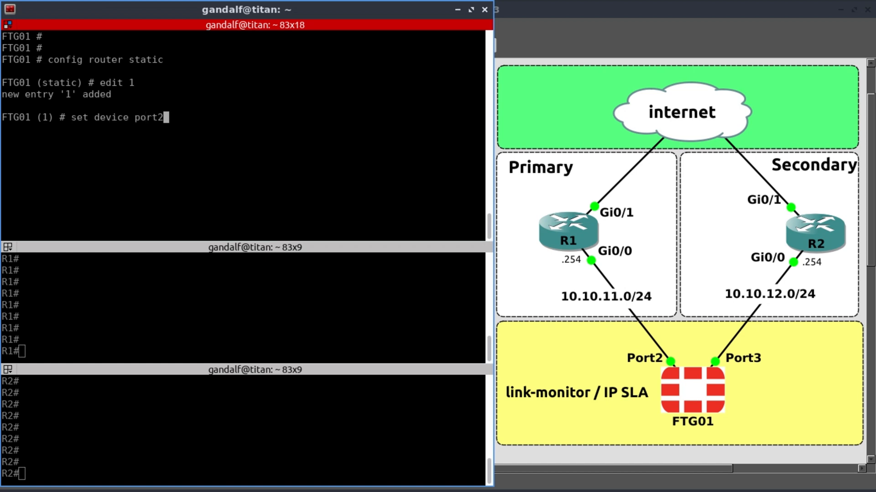
key("Return")
type("set gateway ")
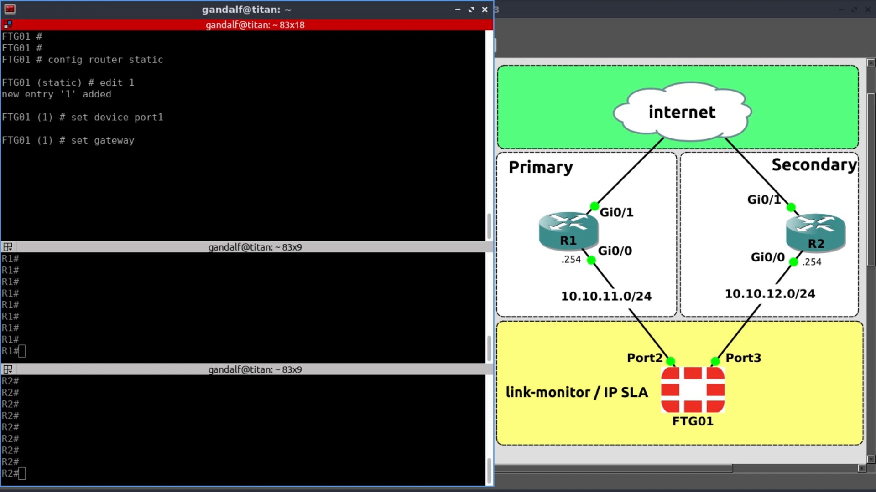
type("10.10.")
type("11.2")
type("54")
key("Return")
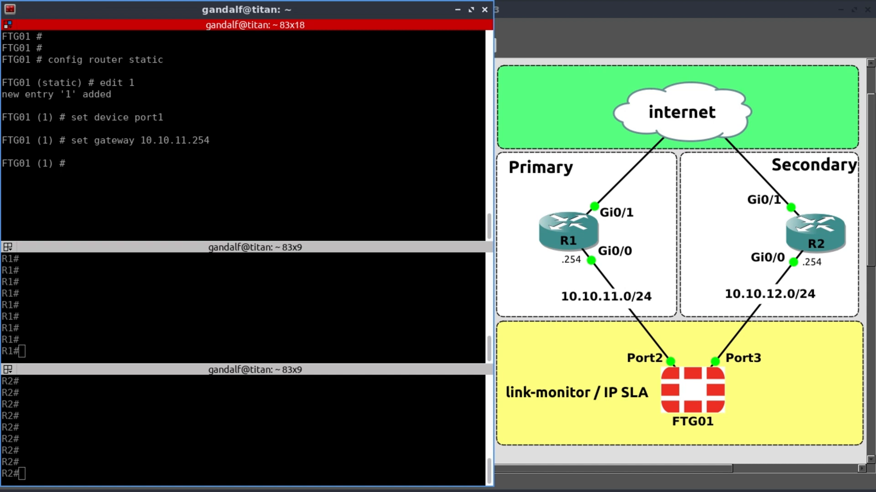
type("set proi")
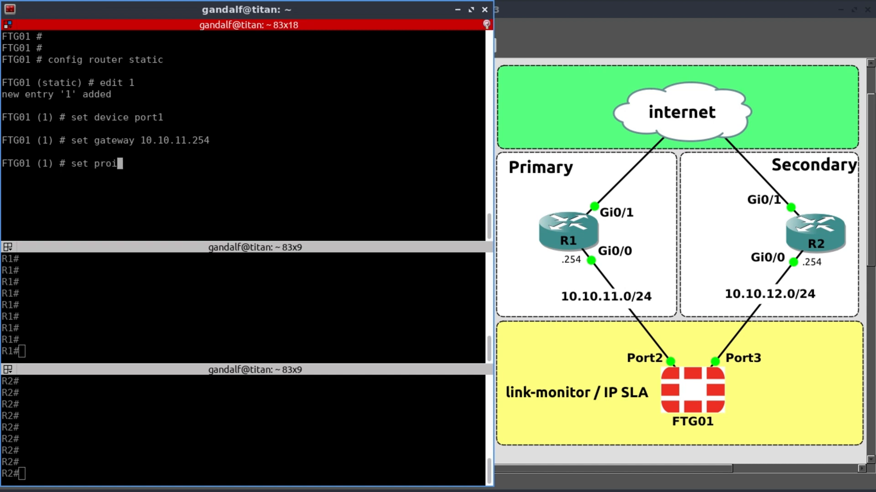
key("BackSpace")
key("BackSpace")
type("iority 5")
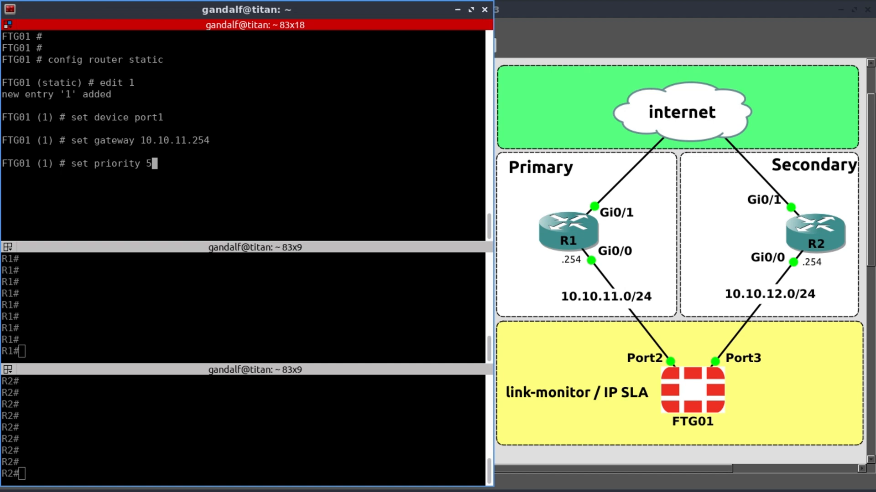
key("Return")
type("sh")
key("Return")
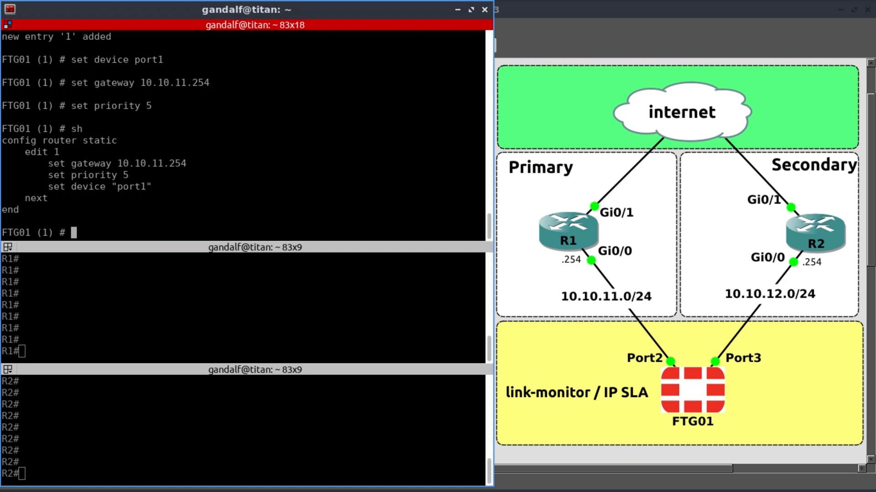
type("next")
key("Return")
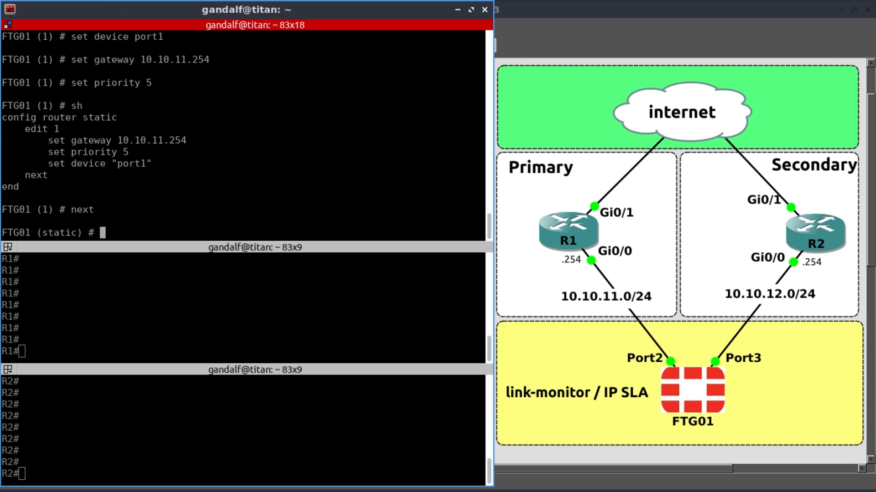
type("e")
type("dit 2")
Create static route 2 on port2 via gateway 10.10.12.254 with priority 10 and review it.
key("Return")
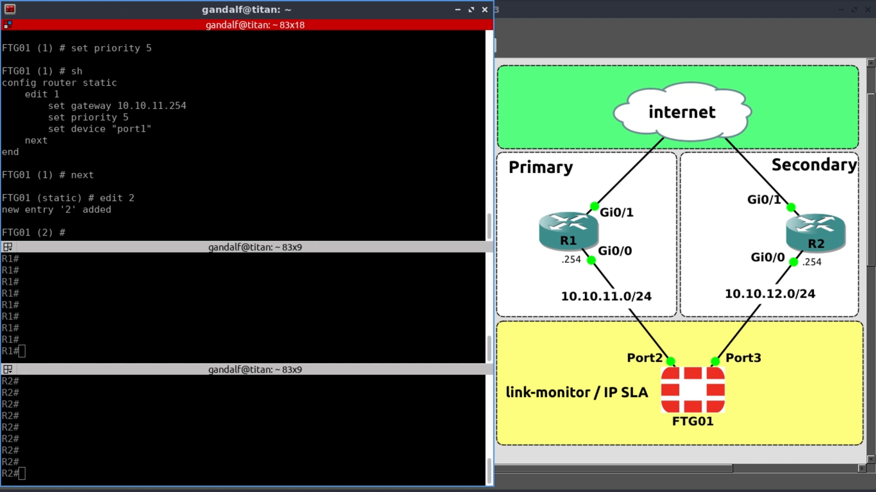
type("set device ")
type("port2")
key("Return")
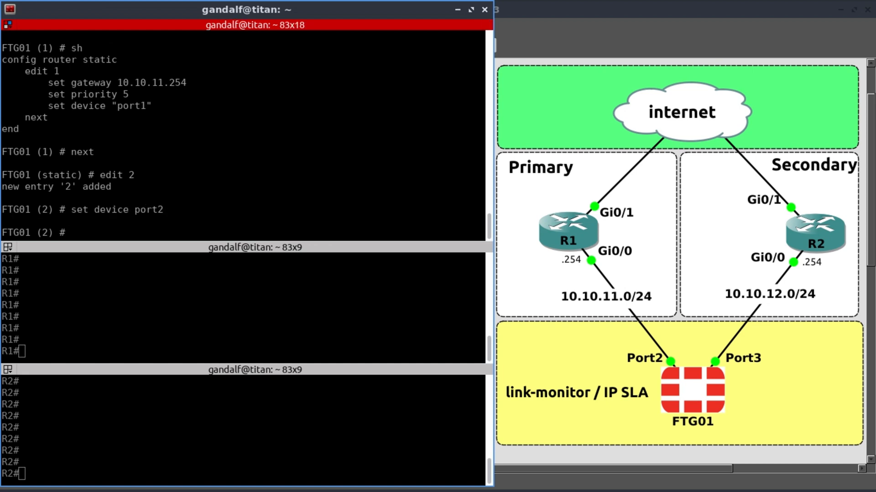
type("set gateway ")
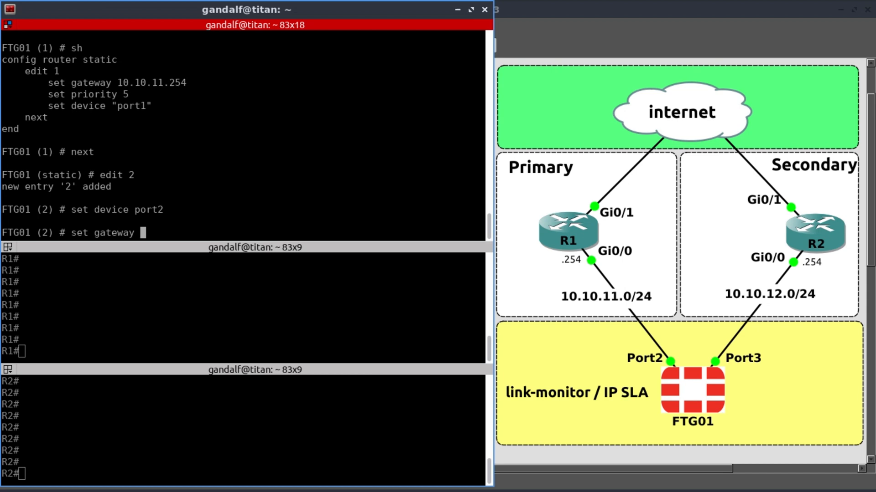
type("10.10.12.2")
type("54")
key("Return")
type("set p")
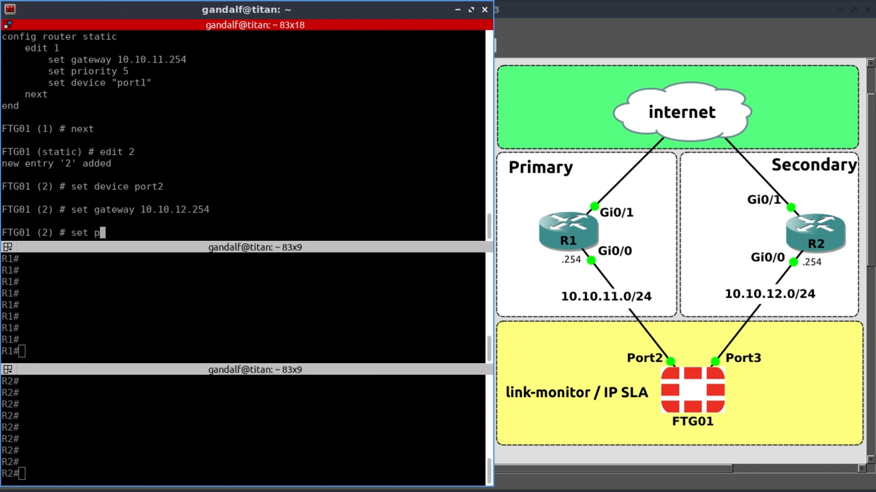
type("riority 10")
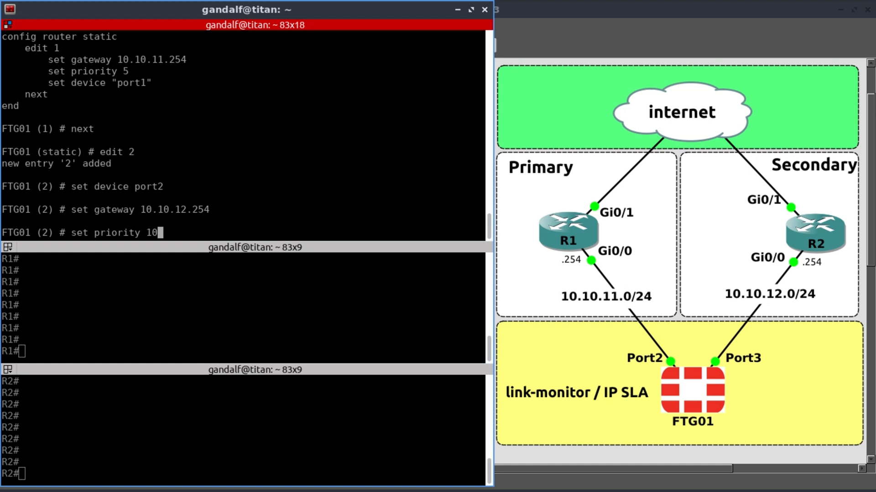
key("Return")
type("sh")
key("Return")
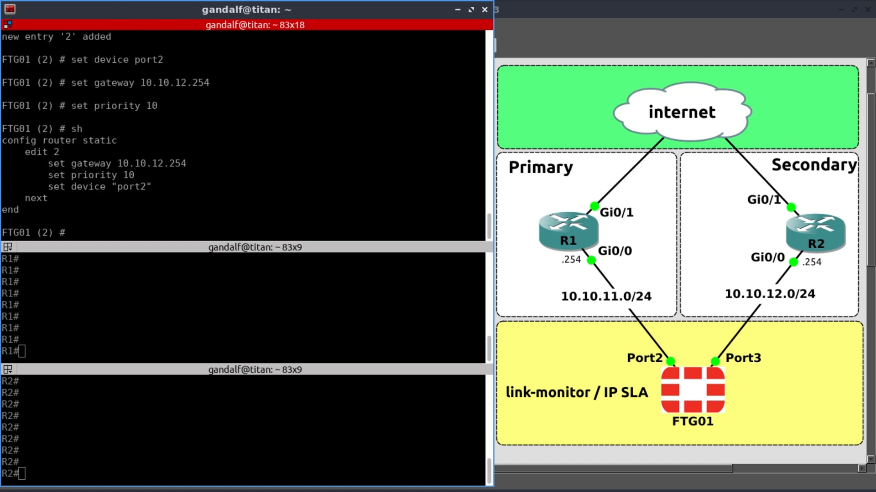
type("end")
Save the static routes and list FTG01's full routing table showing both default routes.
key("Return")
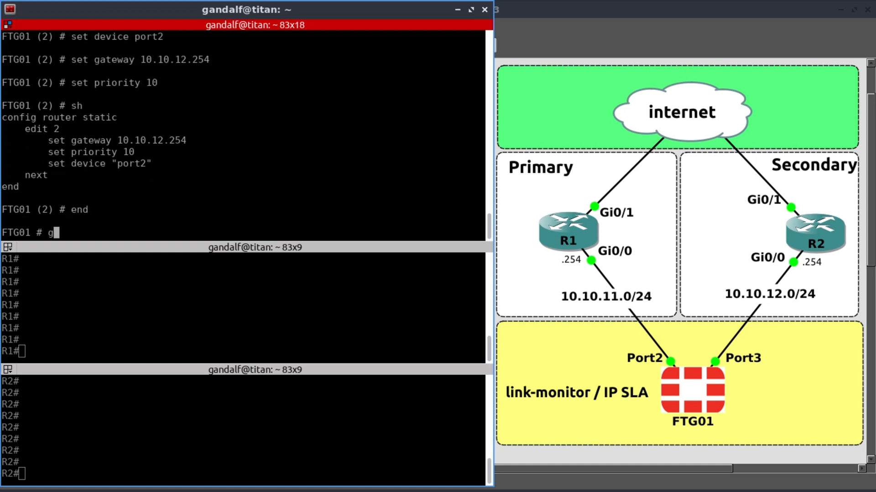
type("get router ")
type("info")
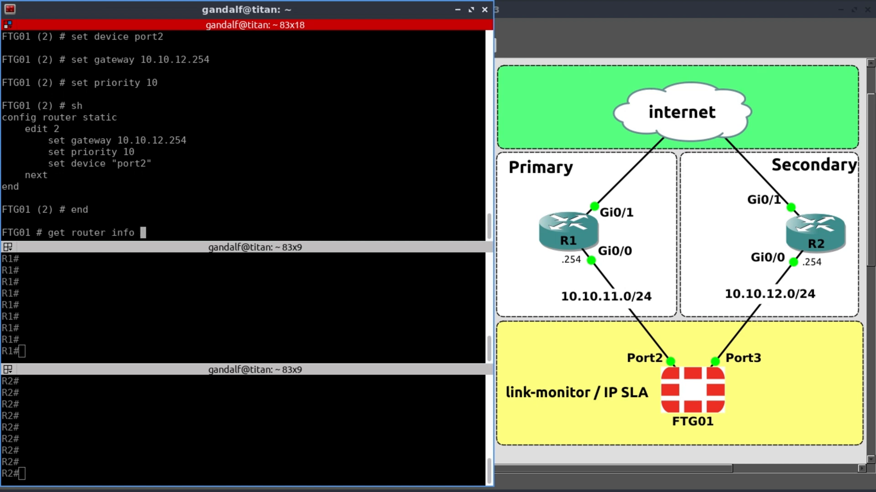
type(" routing-table a vrf")
key("Return")
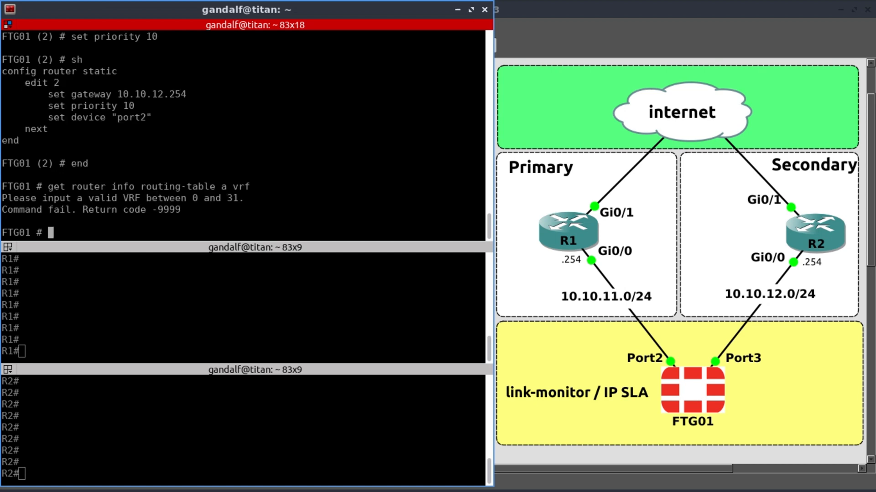
key("Up")
key("BackSpace")
key("BackSpace")
key("BackSpace")
type("ll")
key("Return")
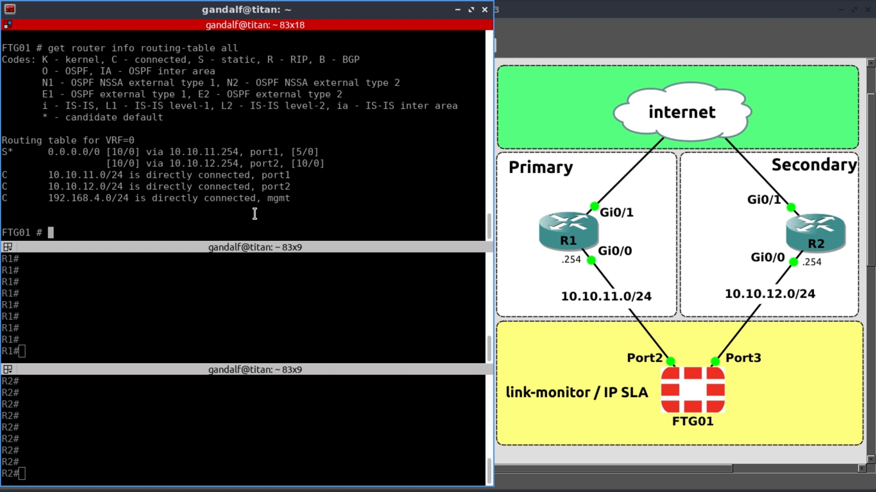
type("exec ping")
type(" 1.1.1.1")
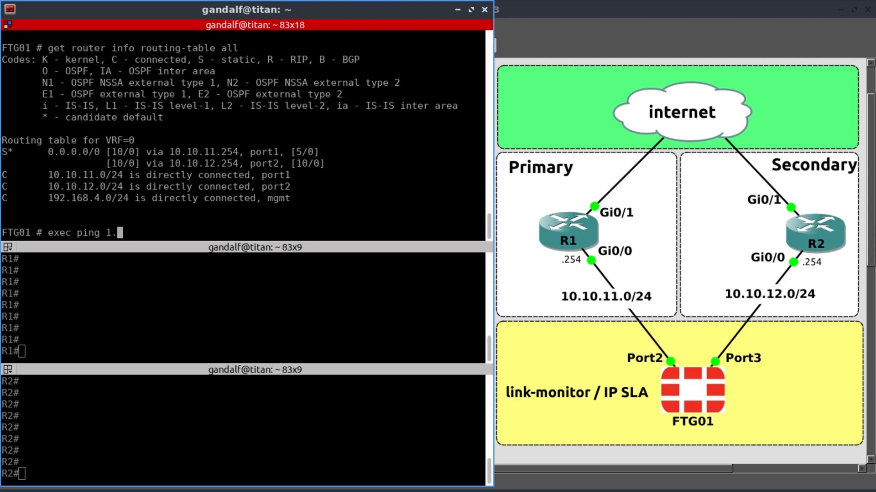
Ping and traceroute 1.1.1.1, confirming the first hop is 10.10.11.254.
key("Return")
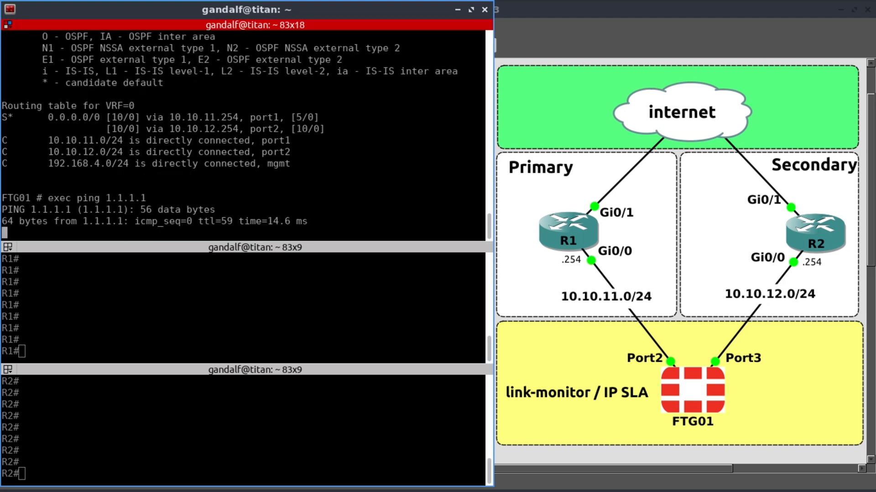
key("ctrl+c")
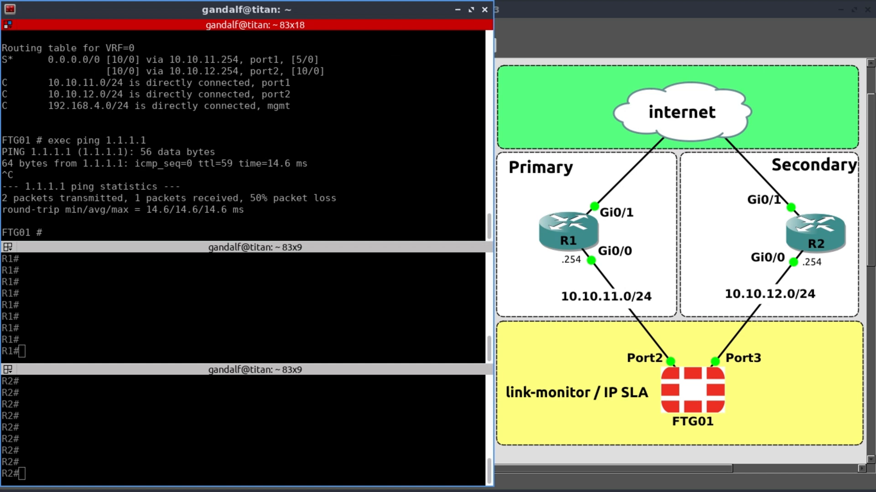
type("exec traceroute")
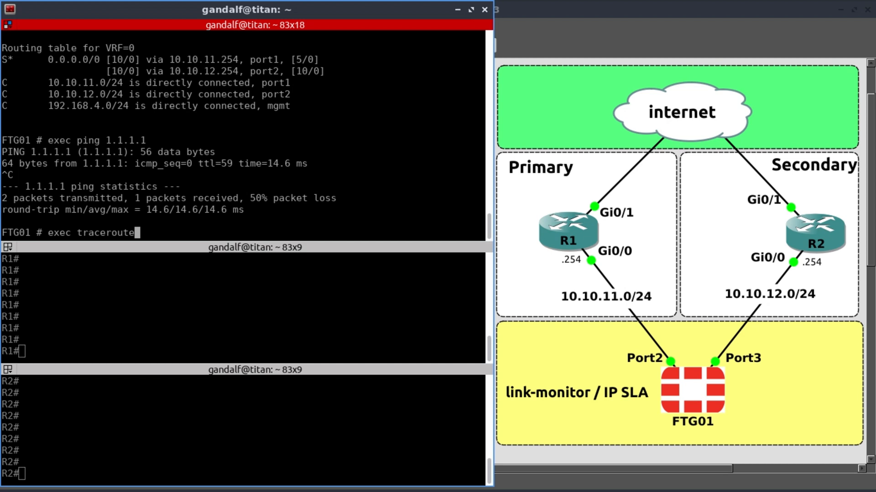
type(" 1.1.1.1")
key("Return")
key("ctrl+c")
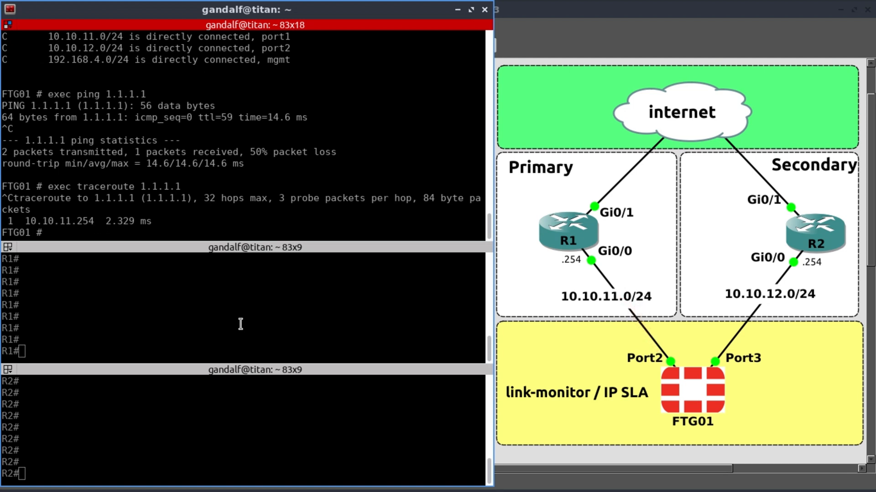
On R1, shut down interface Gi0/0 toward FTG01.
left_click(194, 314)
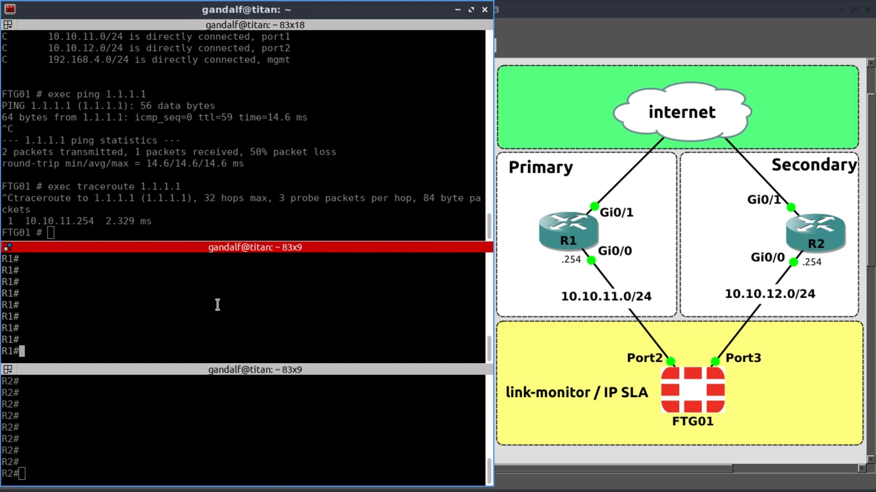
type("conf")
key("Tab")
type("t")
key("Return")
type("int gi")
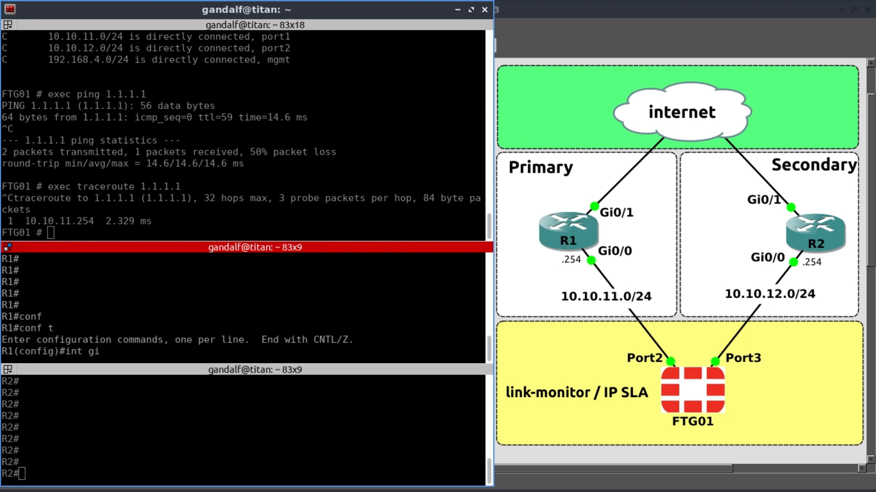
type("0/0")
key("Return")
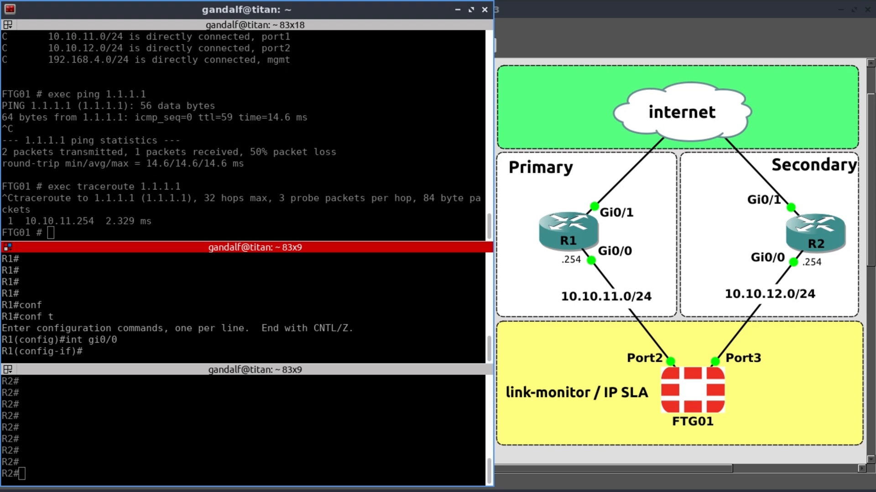
type("shut")
key("Return")
From FTG01, ping 10.10.11.254 and list the routing table still holding both default routes.
left_click(211, 216)
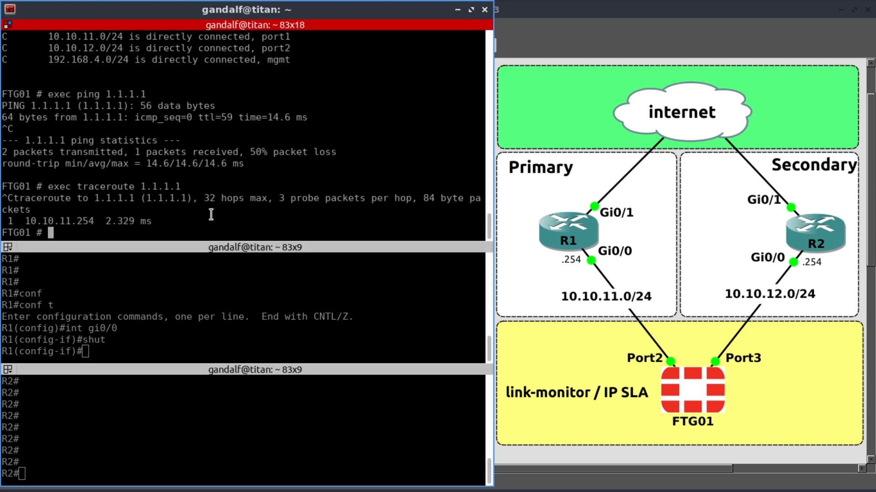
key("Return")
key("Return")
key("Return")
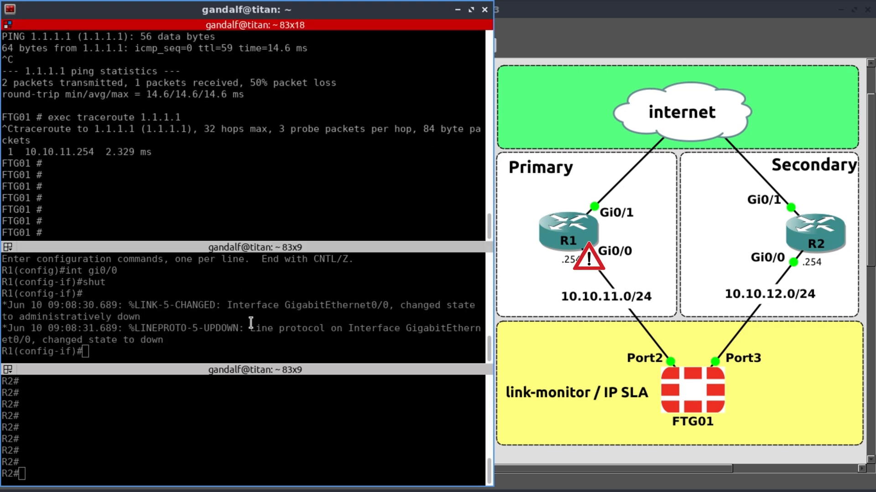
left_click(251, 324)
left_click(218, 199)
type("exec ")
type("pin")
type("g ")
type("10.10.11")
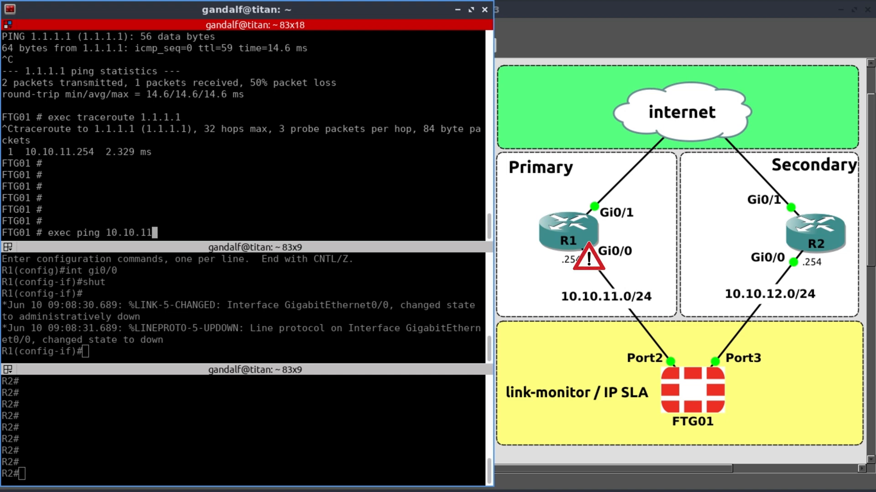
type(".254")
key("Return")
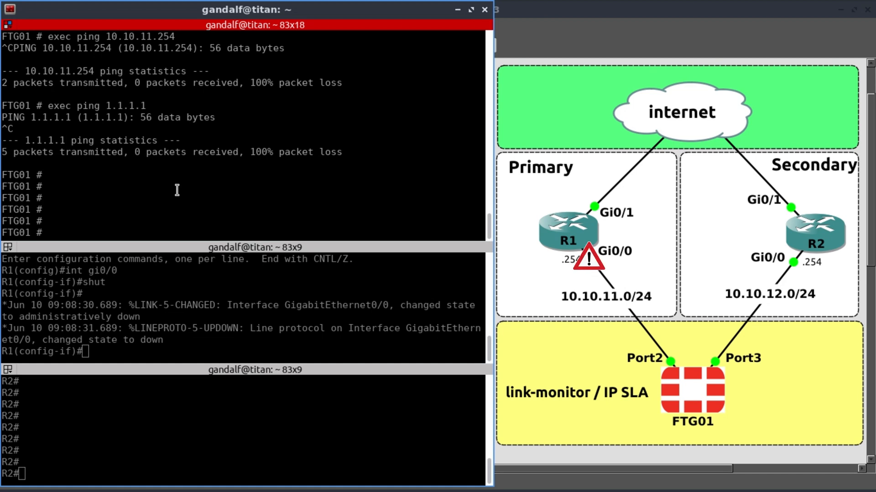
type("get router ")
type("infor")
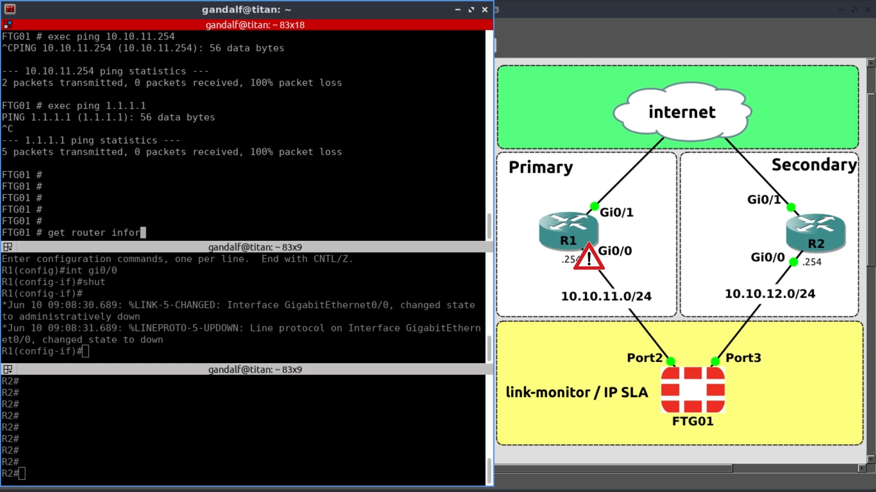
key("BackSpace")
type(" routing-table all")
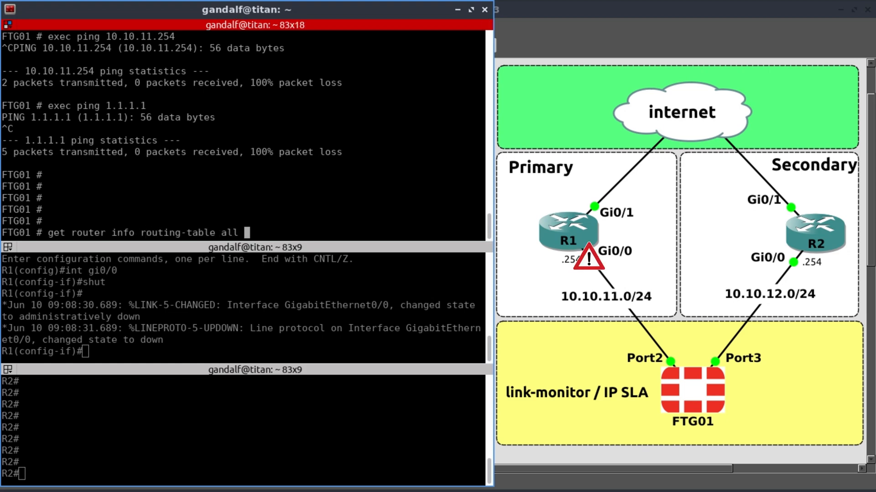
key("Return")
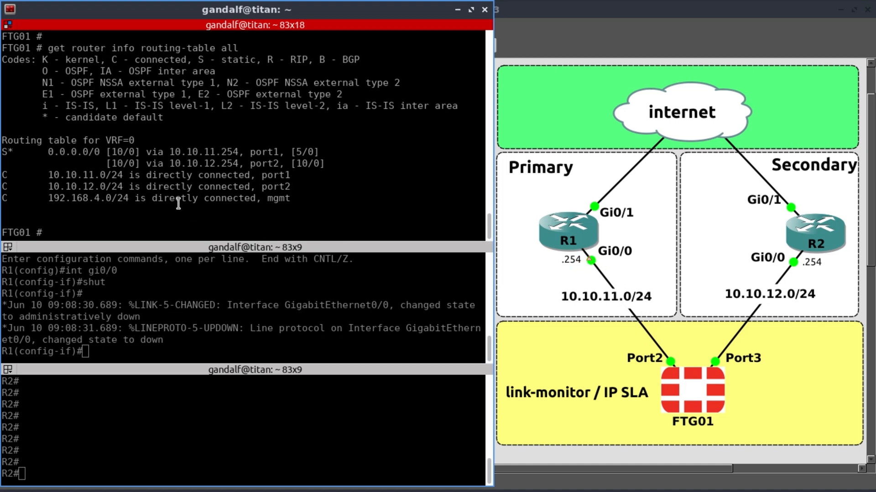
On R1, bring Gi0/0 back up with no shut and return to FTG01.
left_click(399, 265)
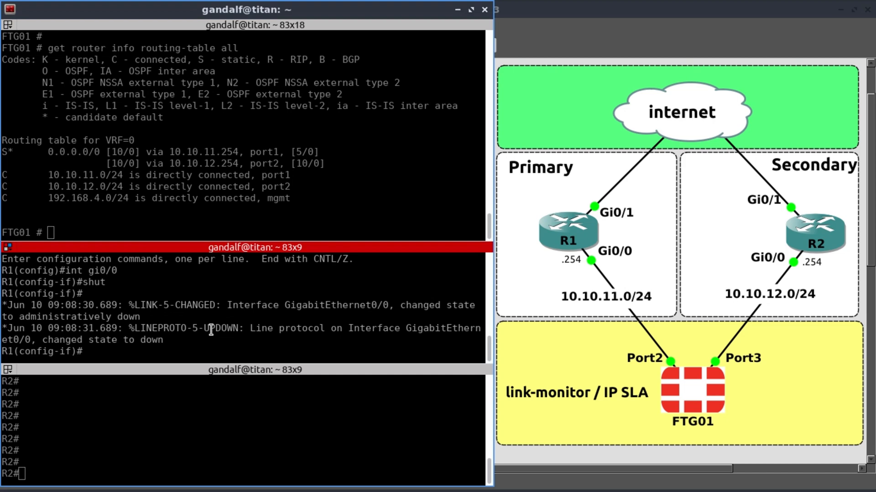
type("no shut")
key("Return")
key("Return")
key("Return")
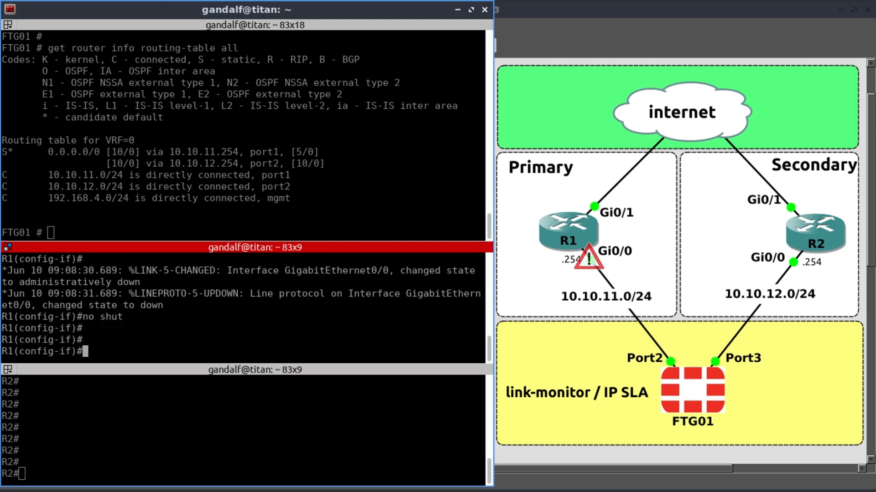
key("Return")
left_click(255, 198)
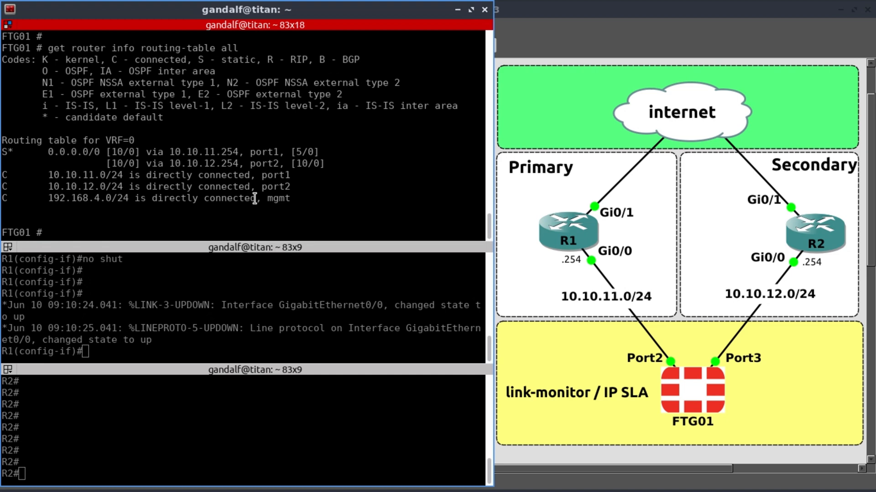
type("config ")
type("system ")
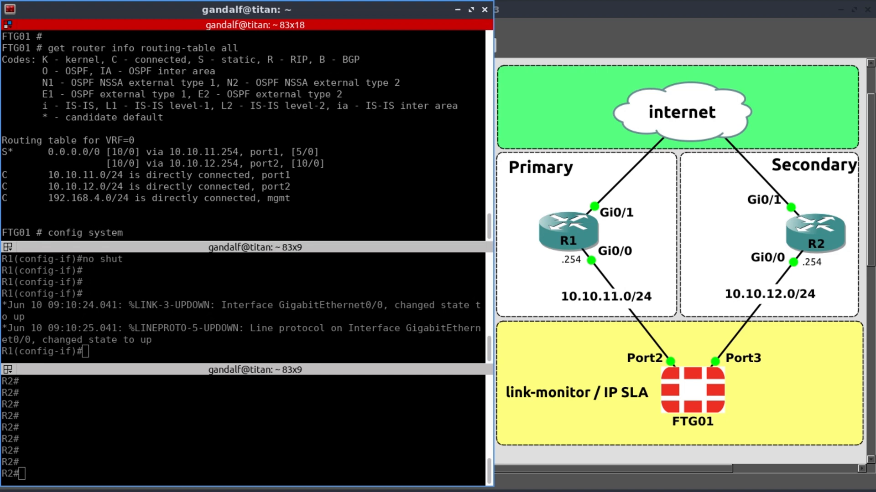
type("link-monitor")
Enter link-monitor configuration on FTG01 and create the entry named pri.
key("Return")
key("Return")
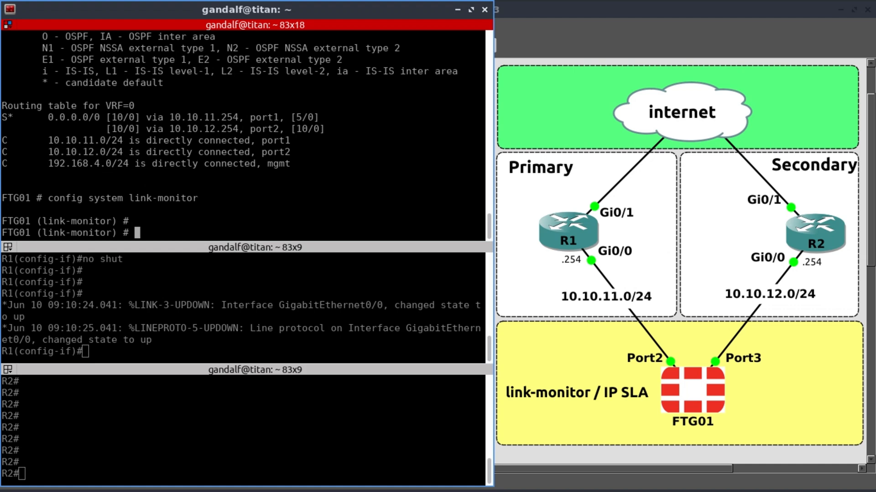
key("Return")
key("Return")
key("Return")
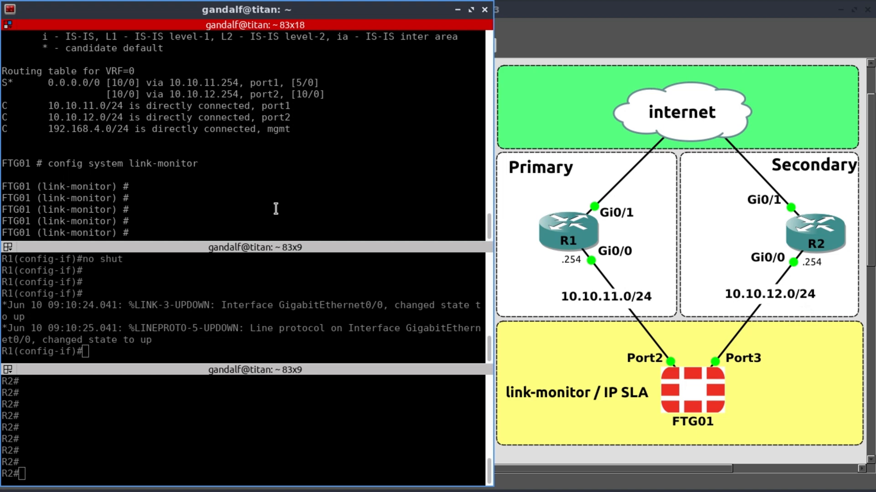
type("edit pri")
key("Return")
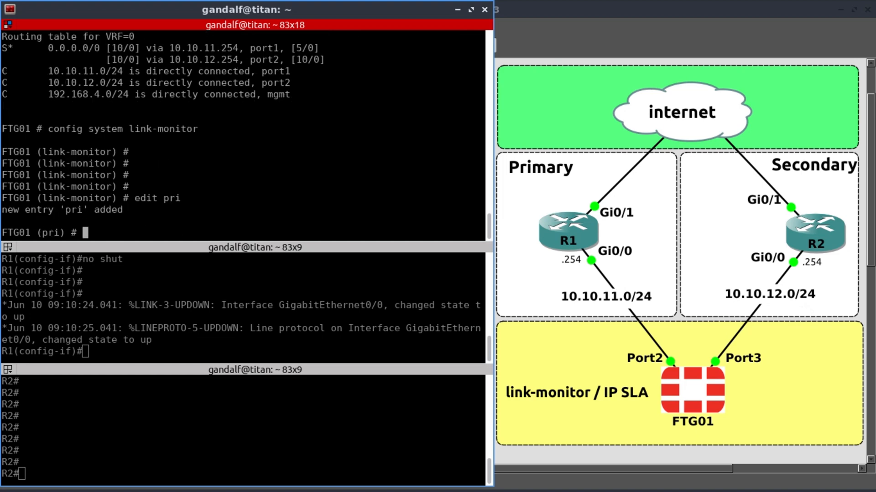
type("set")
left_click(691, 390)
type("inter")
Set pri to probe 8.8.8.8 from port1 with source-ip 10.10.11.1.
key("BackSpace")
key("BackSpace")
key("BackSpace")
type("srcintf ")
type("port1")
key("Return")
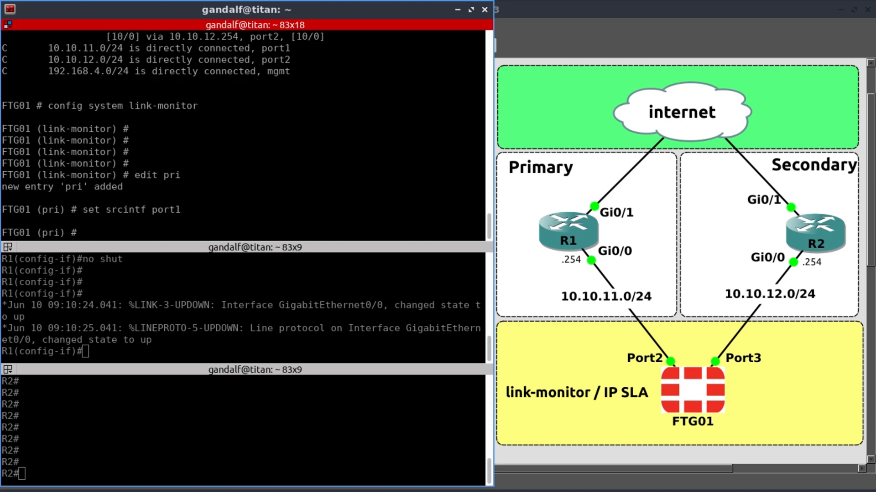
type("set sou")
type("rce-ip 10.10.")
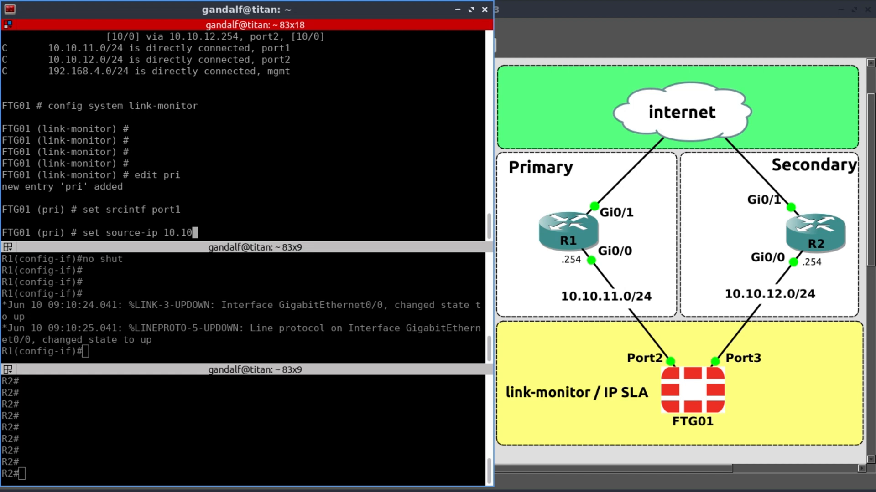
type("11.1")
key("Return")
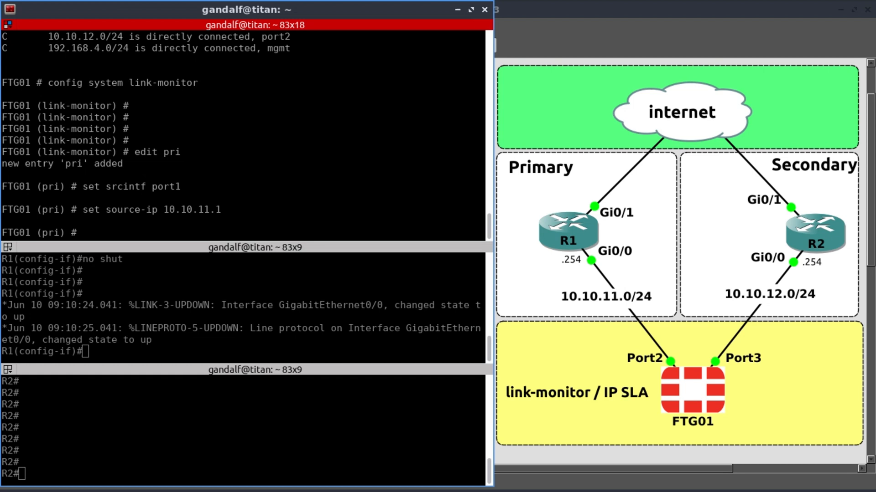
type("set server")
key("Tab")
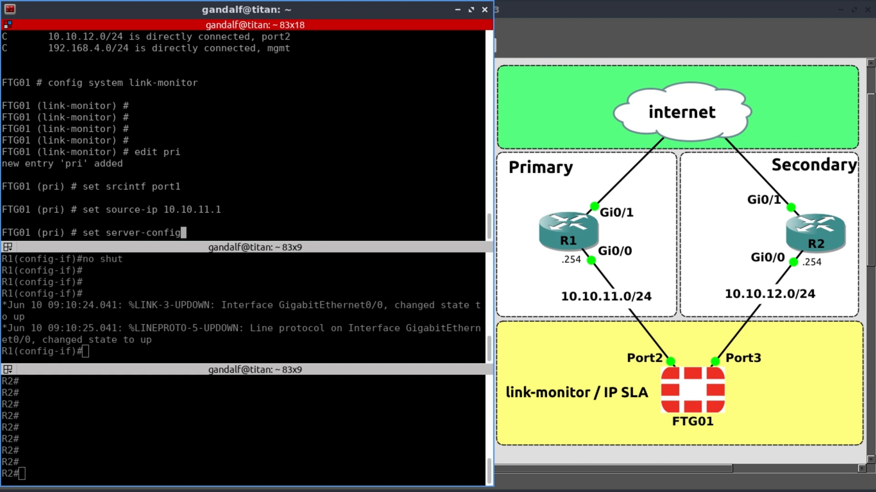
key("BackSpace")
key("BackSpace")
key("BackSpace")
type("8.8.8")
type(".8")
key("Return")
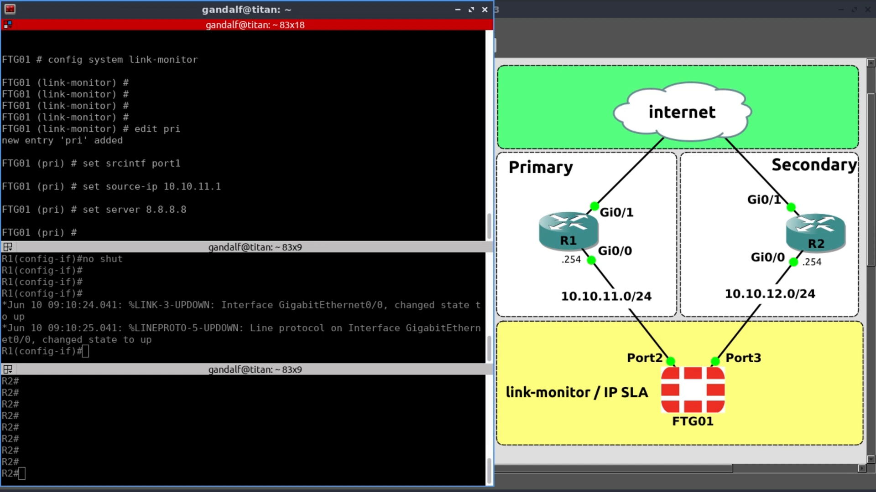
key("Return")
key("Return")
key("Return")
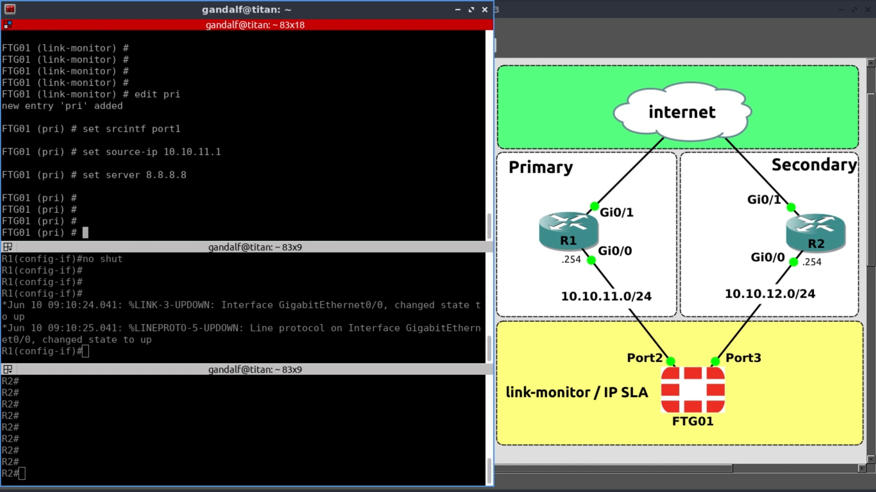
type("get")
key("Return")
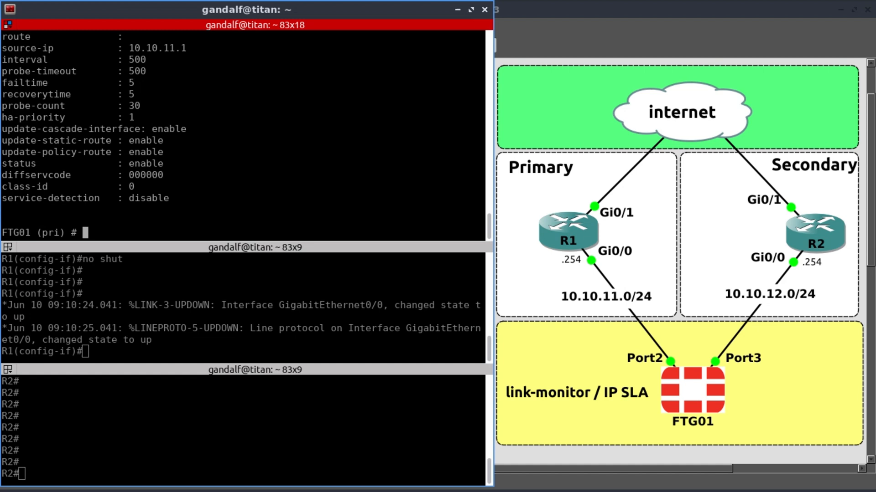
Enlarge the FTG01 pane and show the pri entry's configured commands.
key("ctrl+shift+Down")
key("ctrl+shift+Down")
key("ctrl+shift+Down")
key("ctrl+shift+Down")
key("ctrl+shift+Down")
key("ctrl+shift+Down")
key("ctrl+shift+Down")
key("ctrl+shift+Down")
key("ctrl+shift+Down")
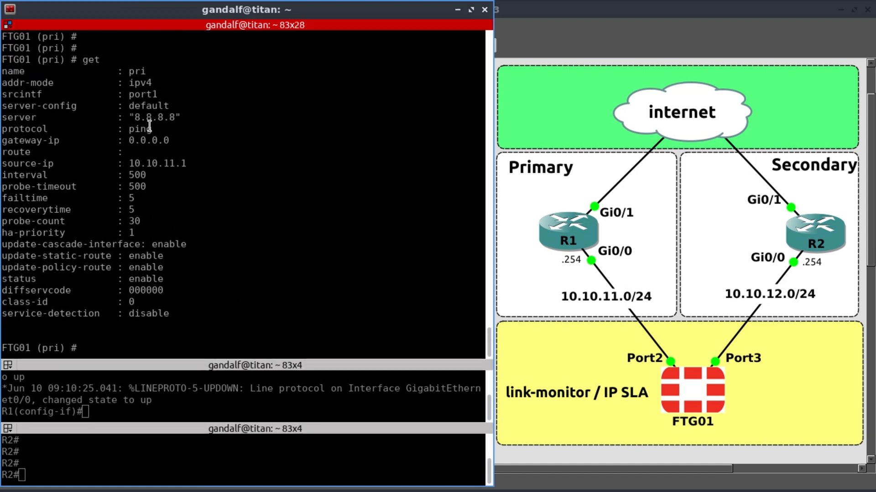
type("sh")
key("Return")
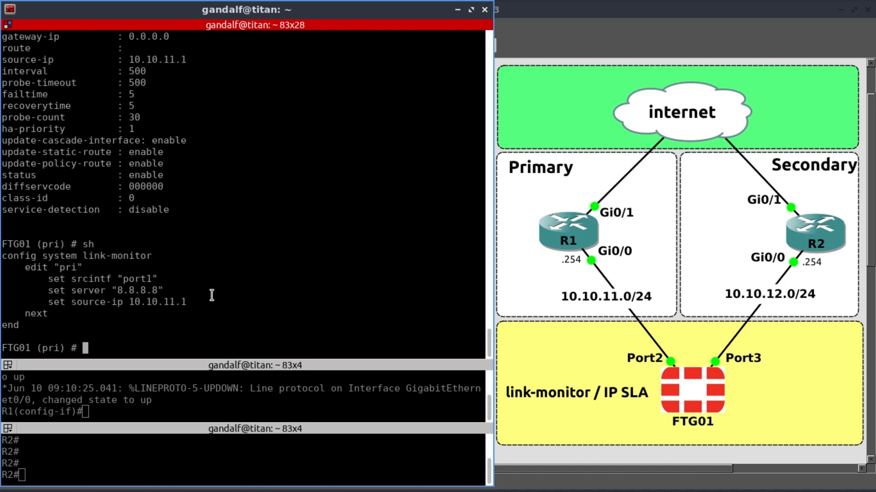
scroll(211, 294, "up", 4)
scroll(198, 274, "up", 2)
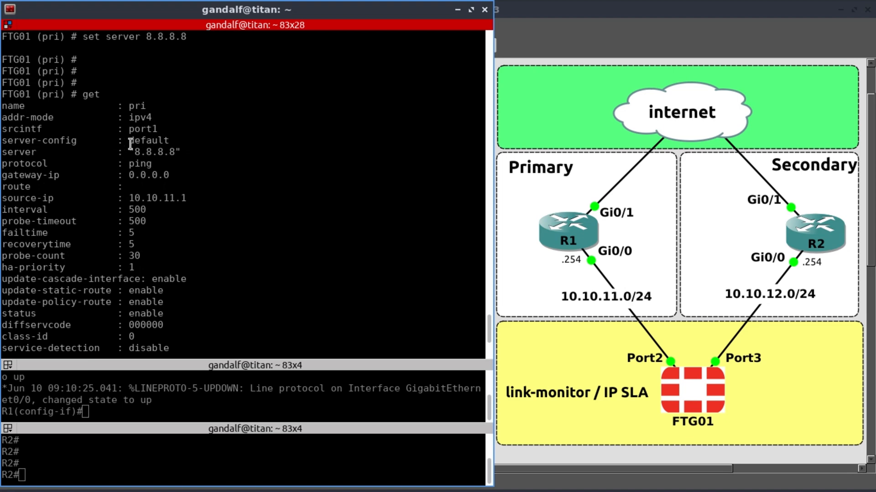
scroll(146, 195, "down", 1)
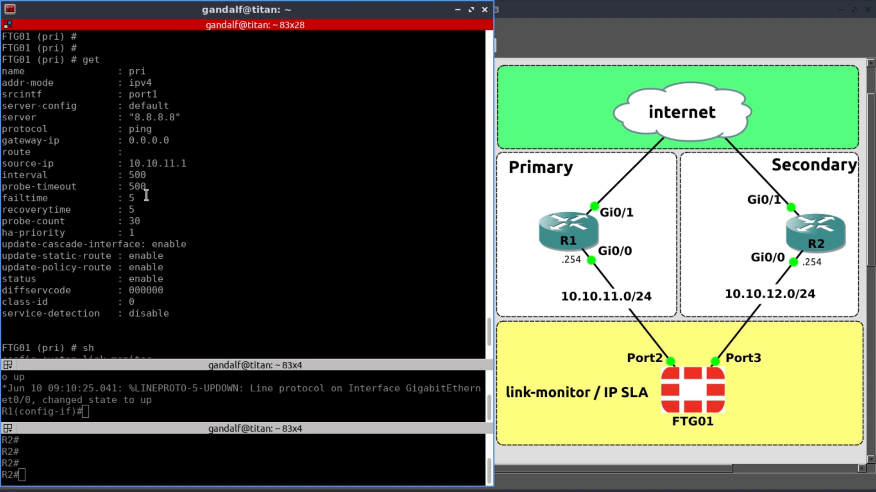
scroll(146, 195, "down", 3)
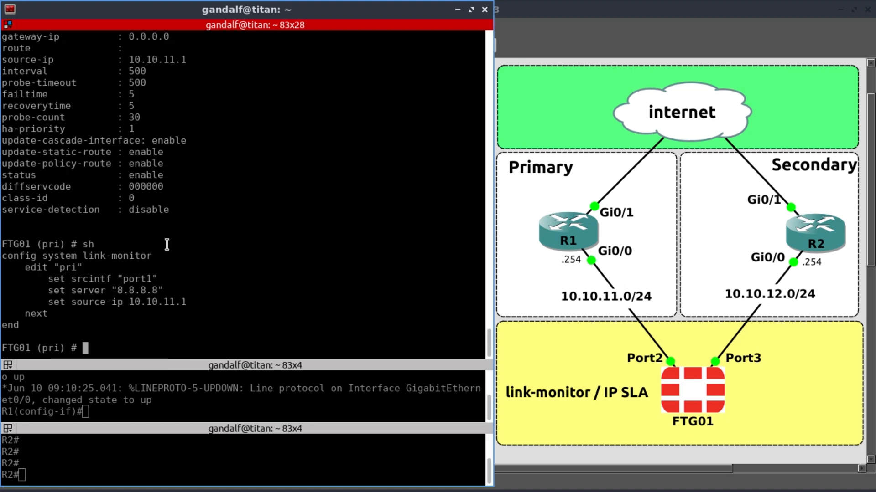
key("Return")
key("Return")
key("Return")
type("next")
Create link monitor sec on port2, source-ip 10.10.12.1, servers 1.1.1.1 and 8.8.4.4, review and save it.
key("Return")
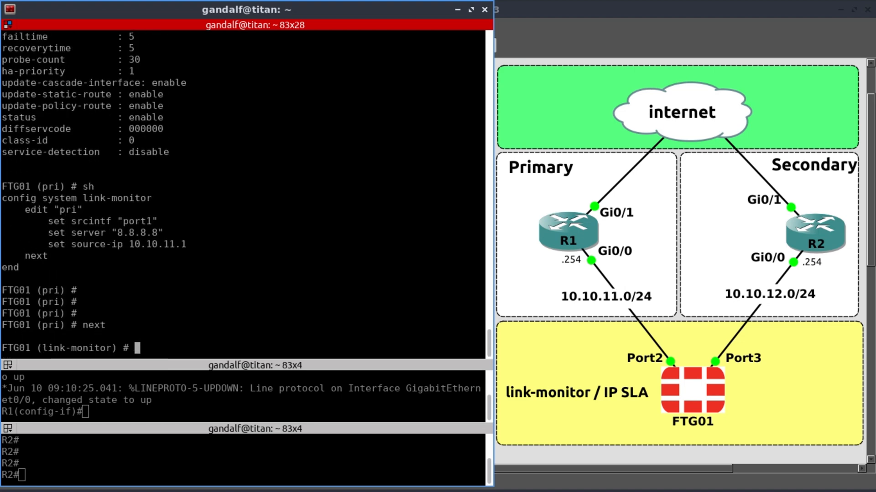
type("edit sec")
key("Return")
type("set ")
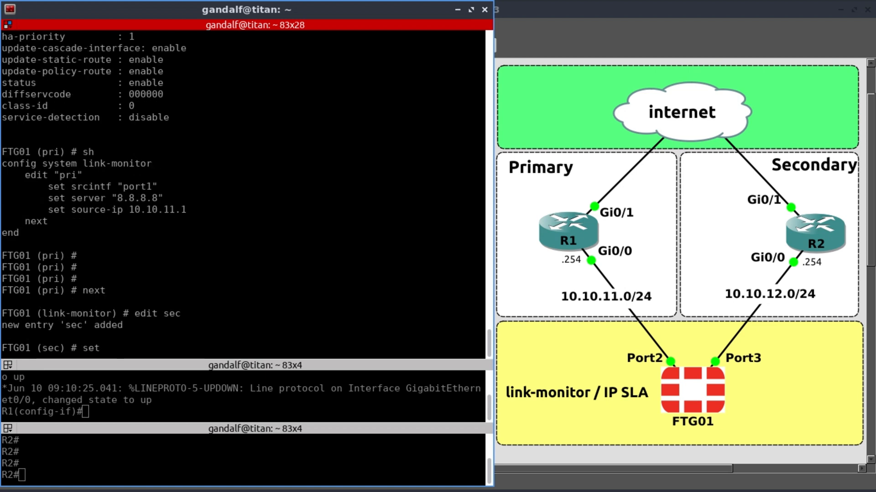
type("srcintf ")
type("port2")
key("Return")
type("set sourc")
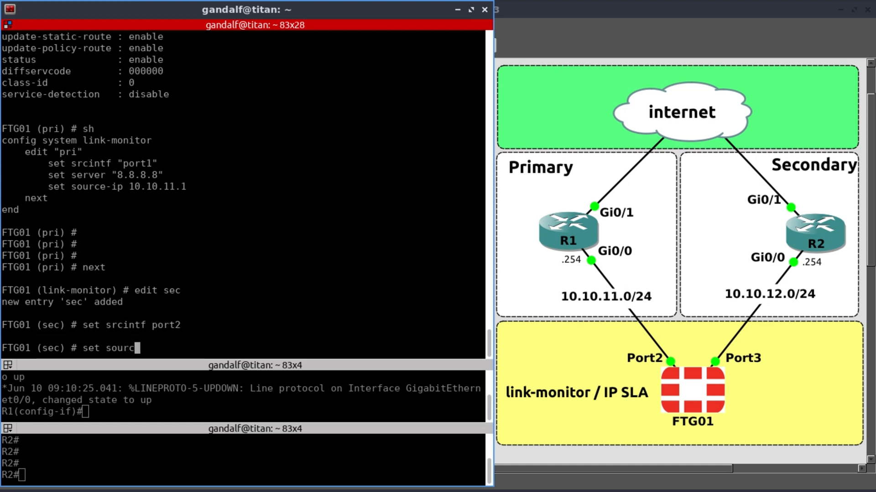
type("e-ip 10.10.")
type("12.1")
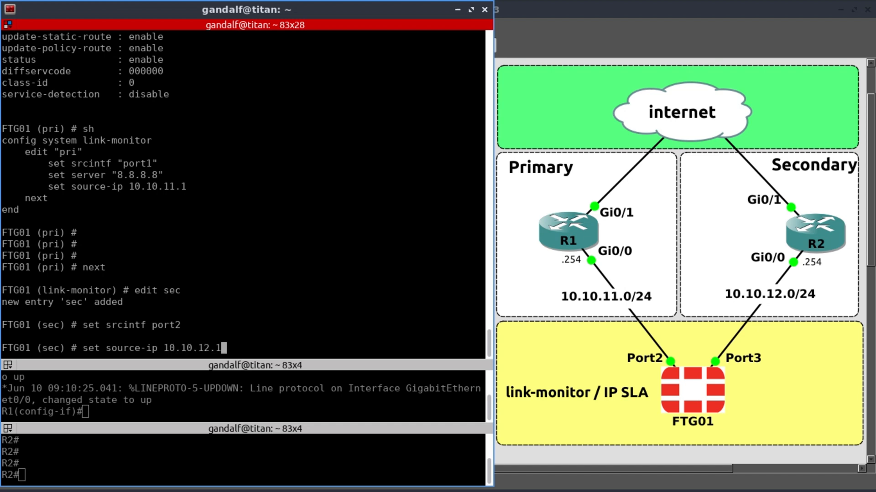
key("Return")
type("set ")
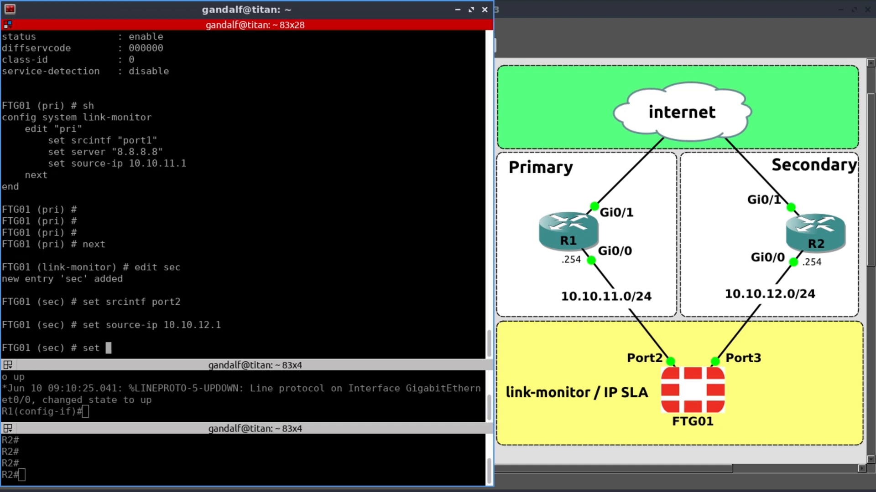
type("server ")
type("1.1.1")
type(".1")
type("8.8.4.4")
key("Return")
type("sh")
key("Return")
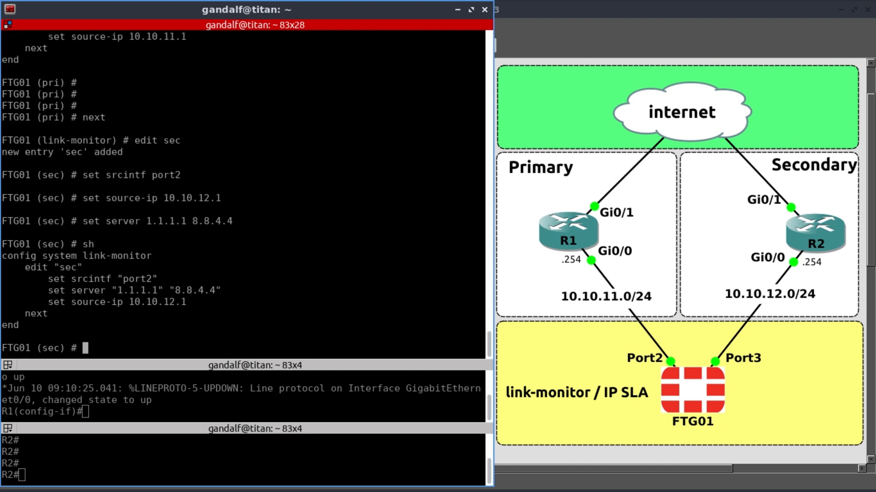
type("end")
key("Return")
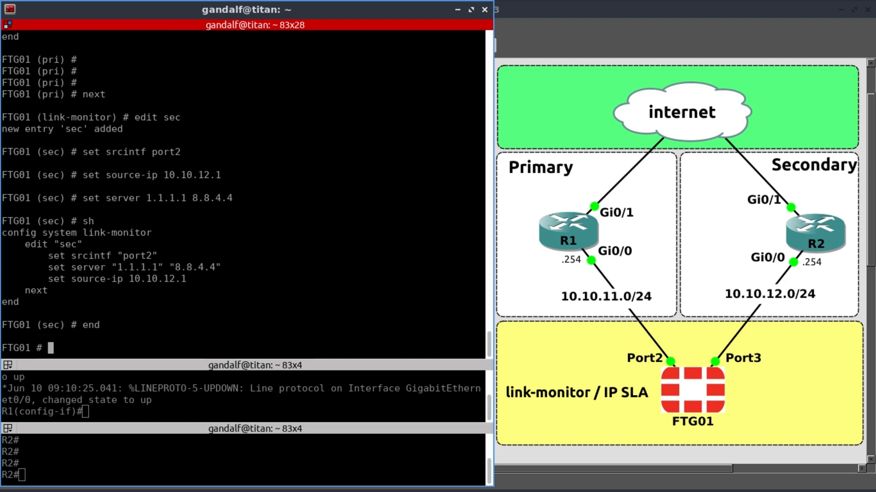
Run 'diag sys link-monitor status pri', showing it alive with 0% loss to 8.8.8.8.
key("Return")
key("Return")
key("Return")
key("Return")
key("Return")
key("Return")
key("Return")
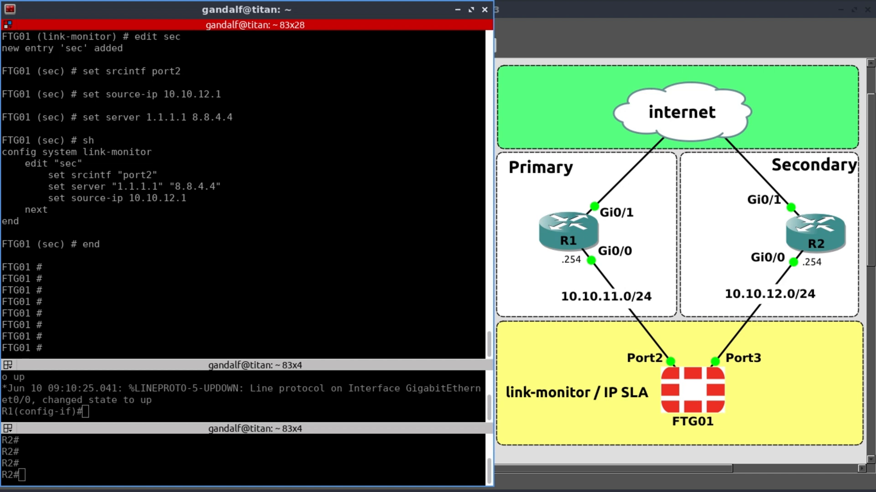
type("diag sys ")
type("link")
key("Tab")
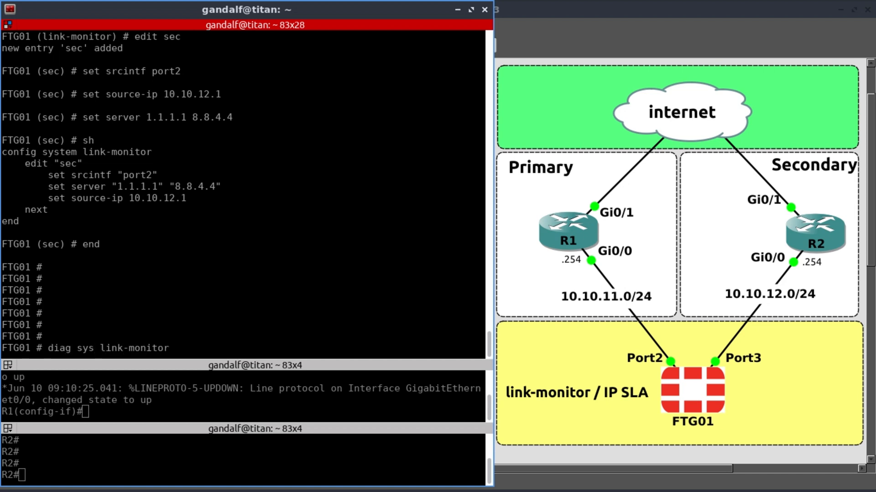
type("sat")
key("BackSpace")
key("BackSpace")
type("t")
key("Tab")
type("pri")
key("Return")
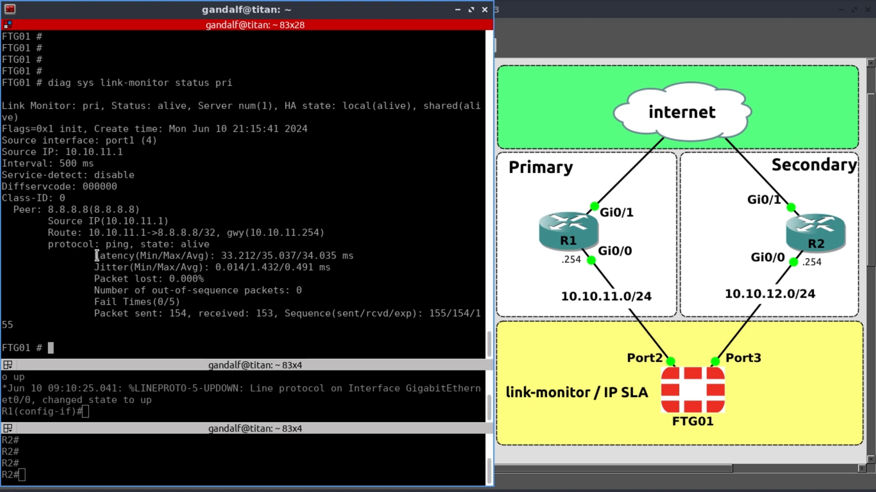
left_click_drag(96, 256, 204, 279)
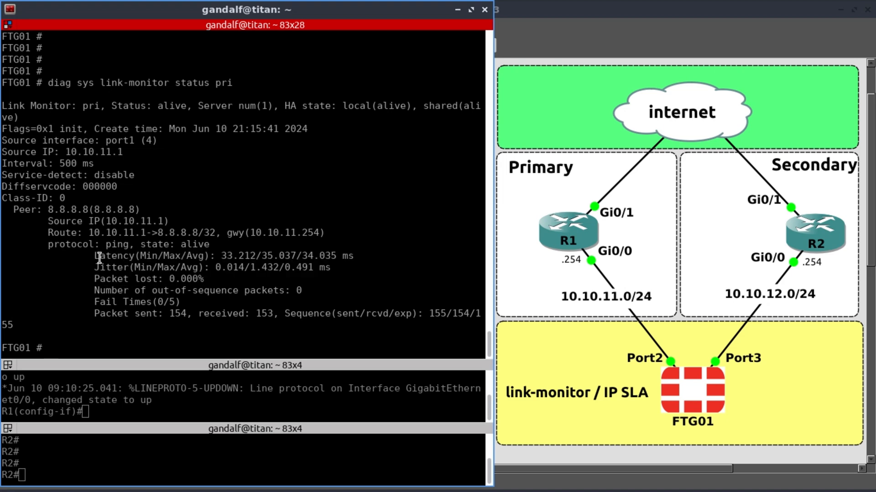
mouse_move(96, 258)
left_mouse_down()
mouse_move(279, 255)
mouse_move(330, 267)
left_mouse_up()
scroll(122, 267, "up", 3)
scroll(122, 267, "up", 5)
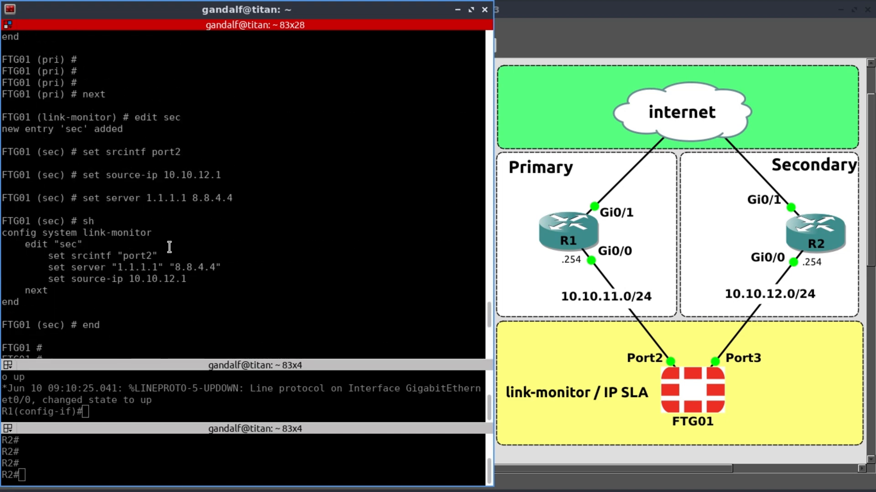
scroll(123, 267, "up", 5)
scroll(122, 267, "up", 3)
scroll(134, 245, "up", 2)
scroll(134, 245, "up", 2)
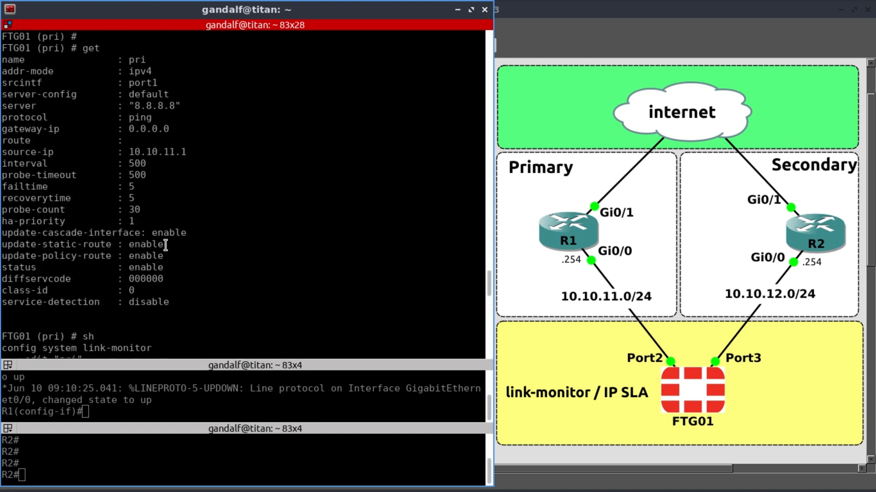
scroll(137, 245, "up", 2)
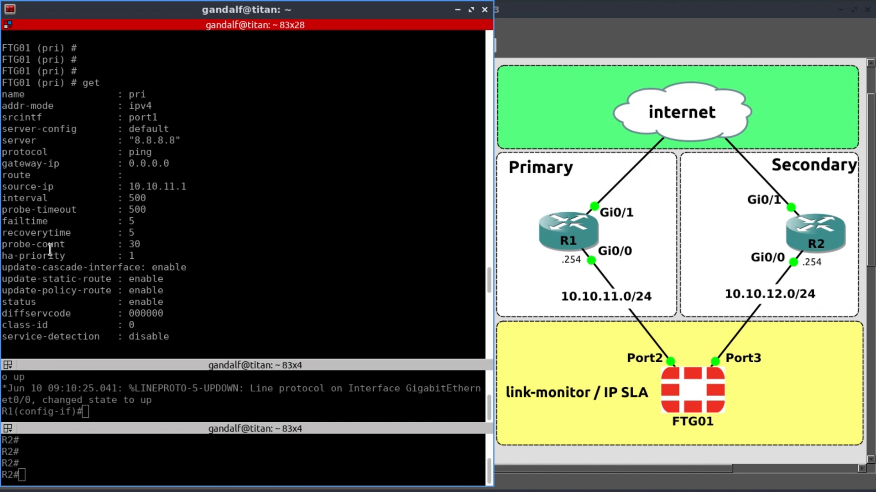
left_click_drag(7, 246, 154, 245)
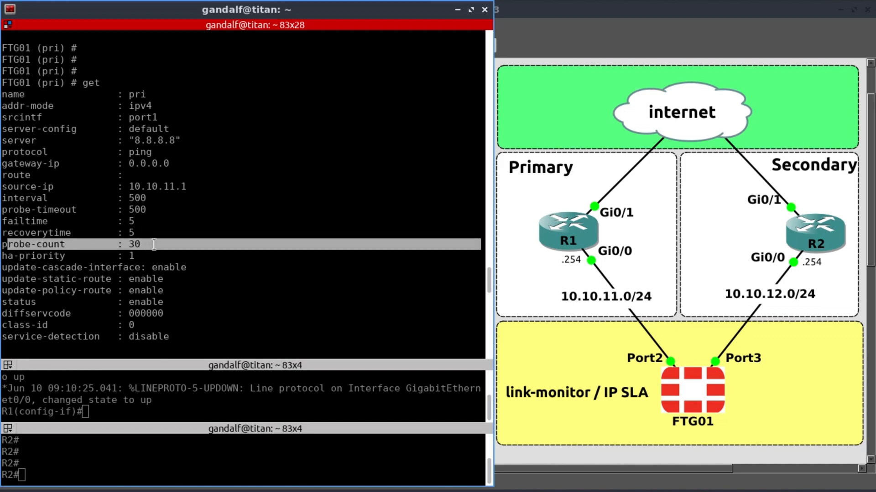
double_click(134, 244)
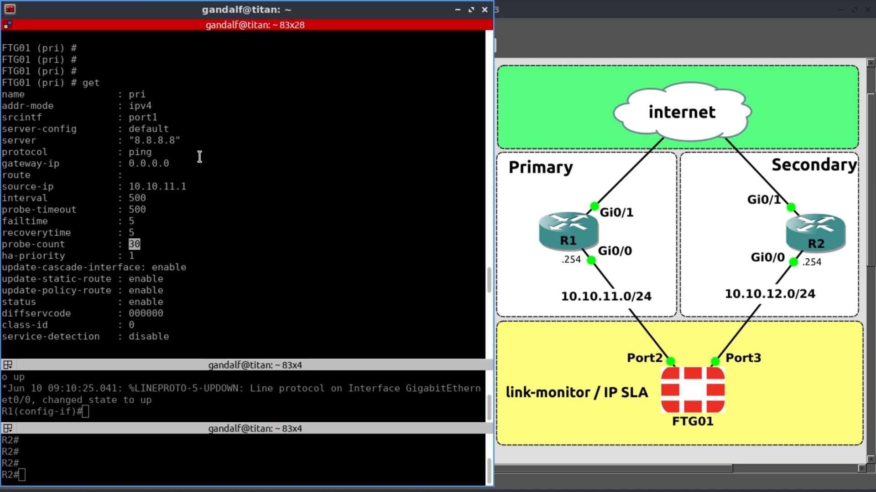
scroll(200, 157, "down", 10)
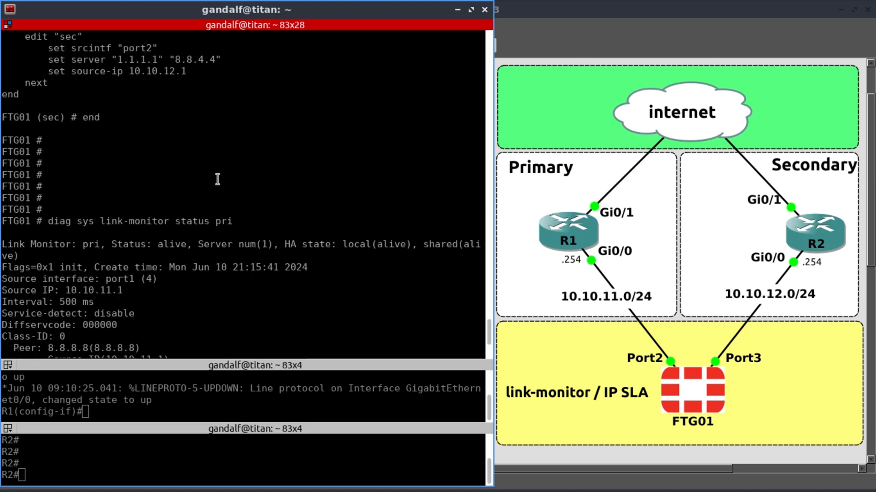
scroll(215, 180, "down", 5)
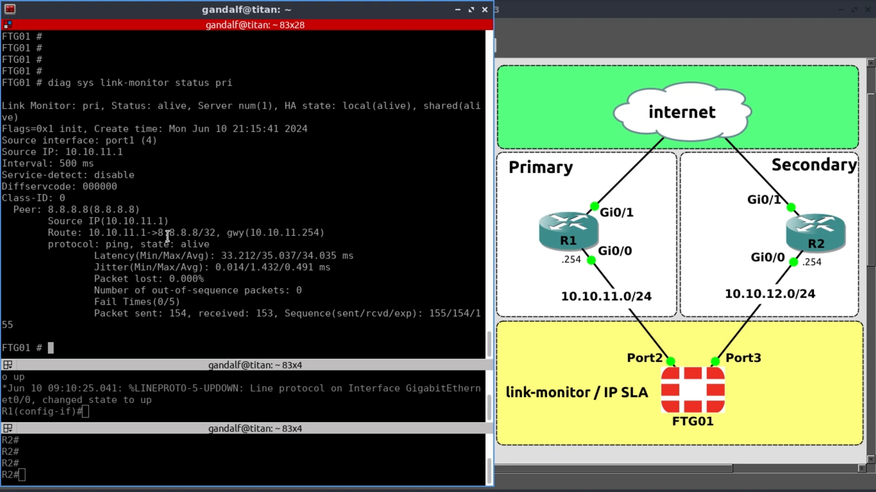
type("get router ")
type("inforo")
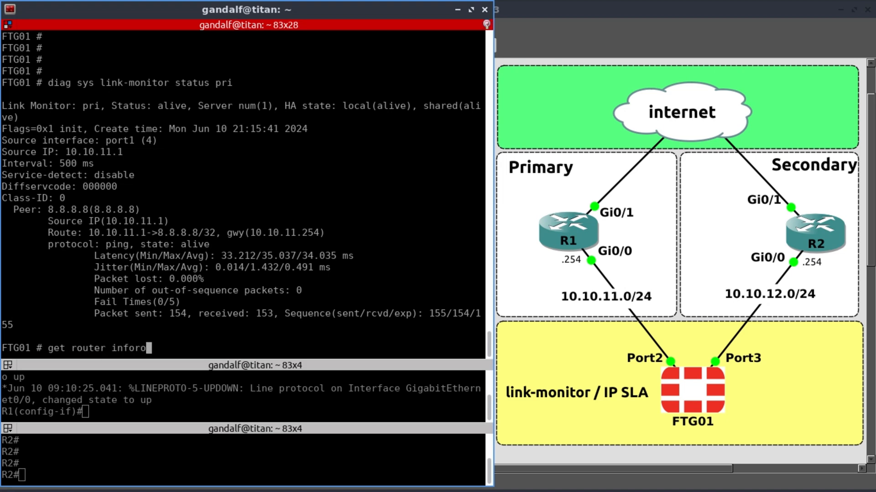
List the full routing table with both default routes and ping 1.1.1.1 with 0% loss.
key("BackSpace")
key("BackSpace")
type("rou")
key("Tab")
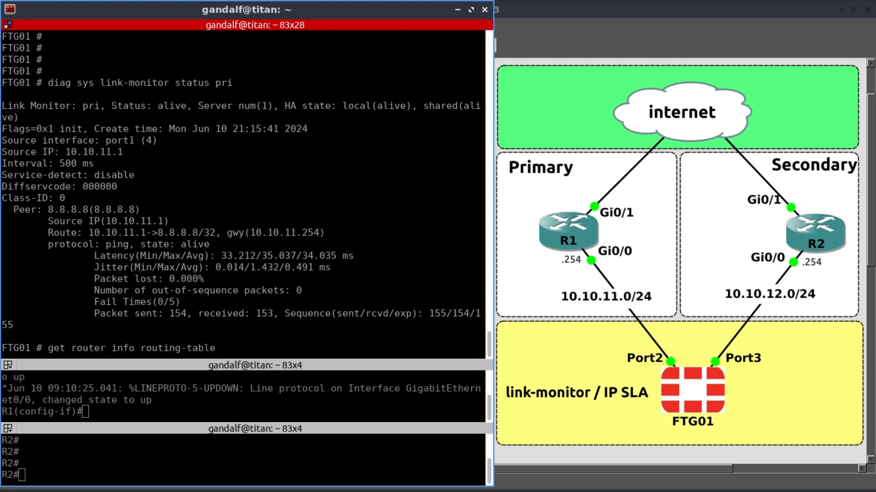
type(" all")
key("Return")
key("Return")
key("Return")
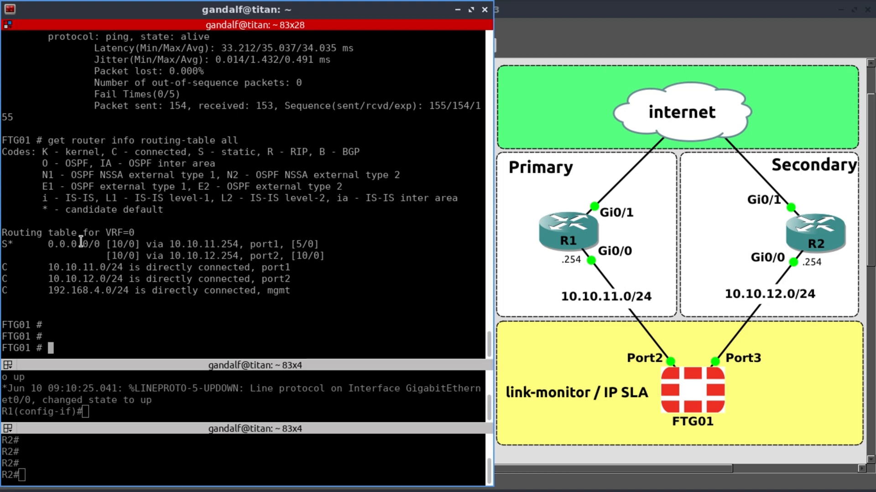
type("exec ping ")
type("1.1.1.1")
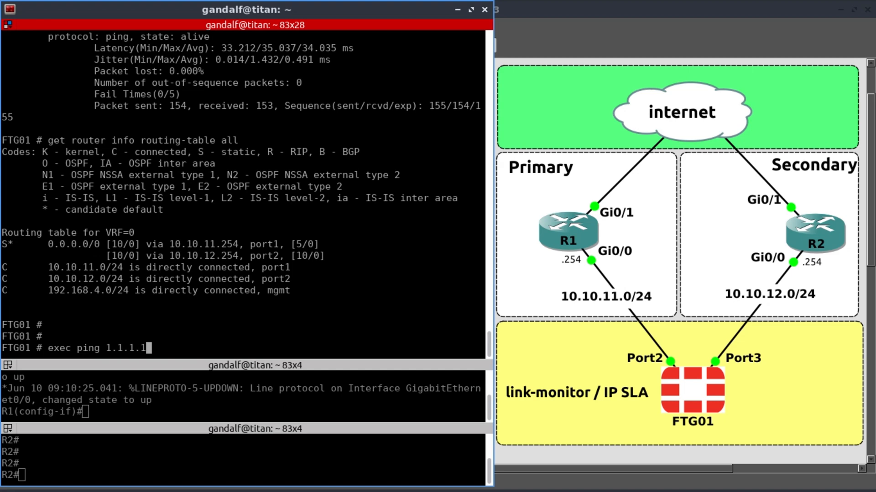
key("Return")
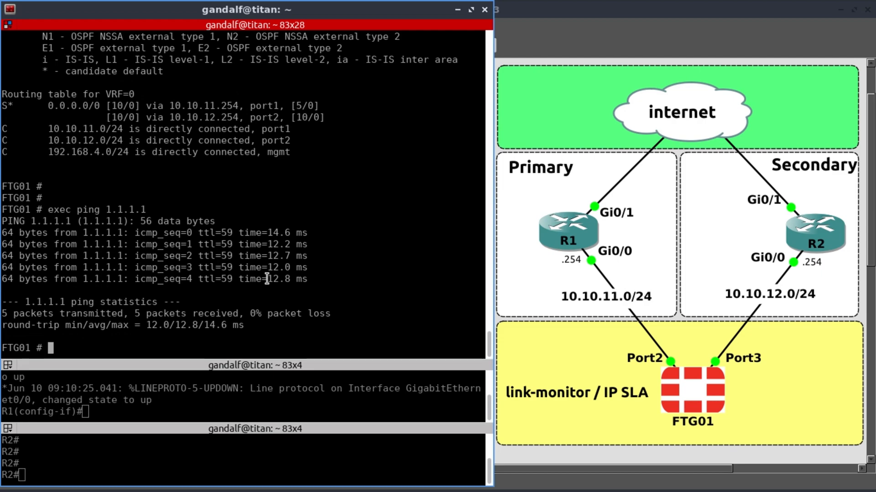
Shut R1's interface toward FTG01, then list FTG01's routing table now holding only the port2 route via 10.10.12.254.
left_click(250, 388)
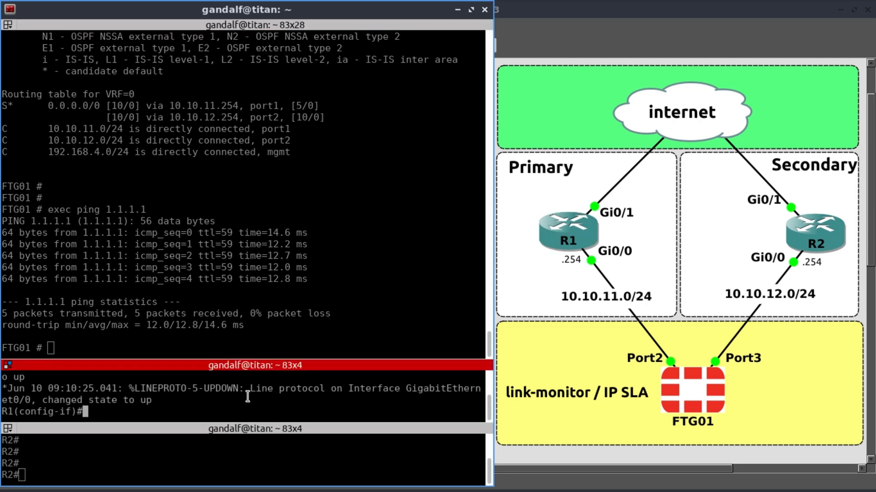
type("shut")
key("Return")
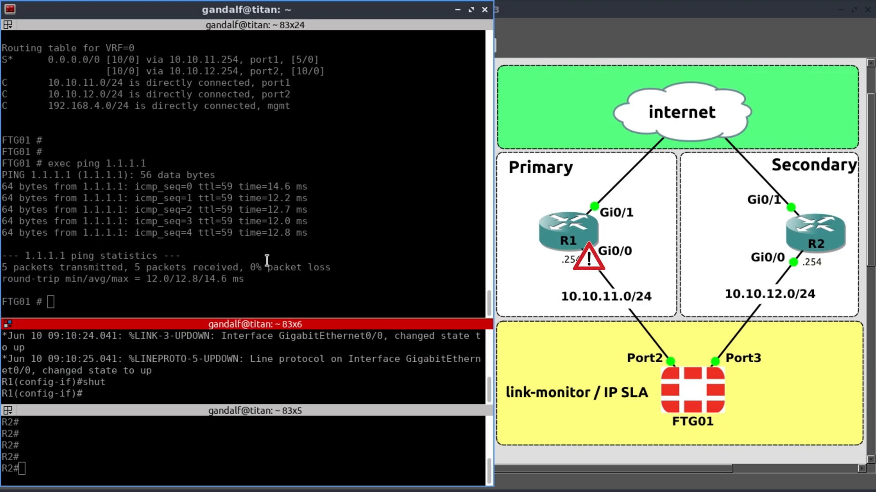
left_click(265, 263)
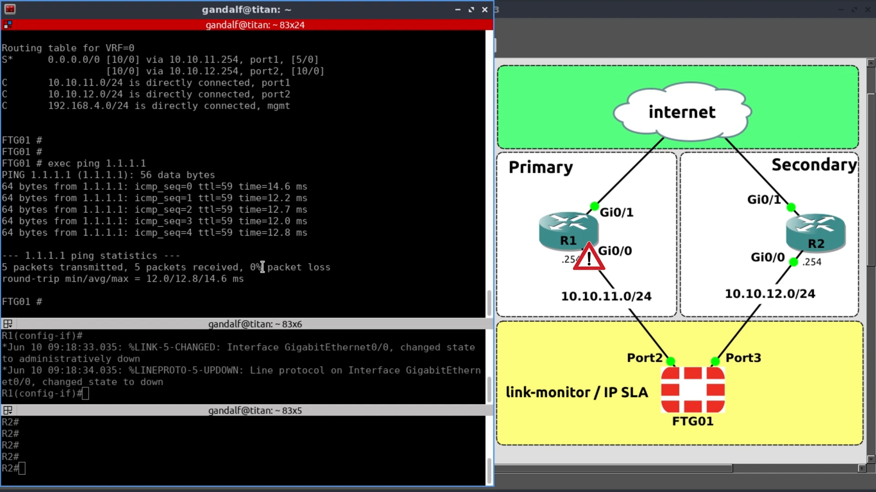
key("Return")
key("Return")
key("Return")
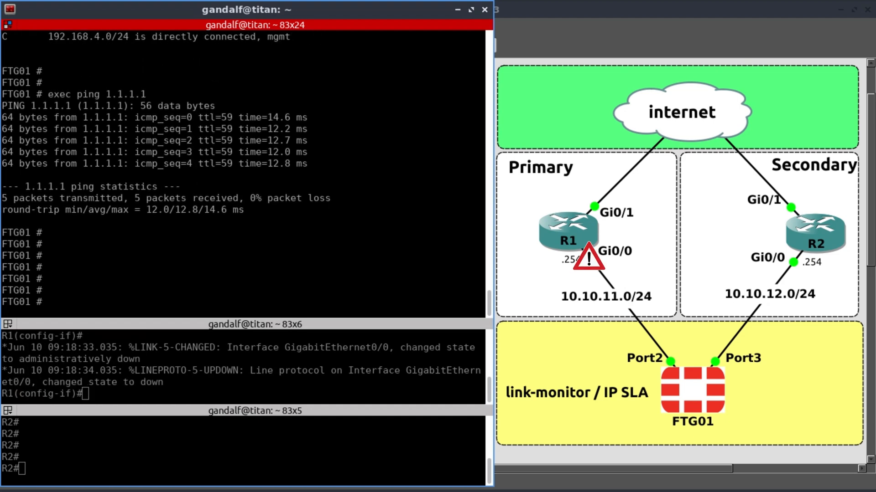
key("Up")
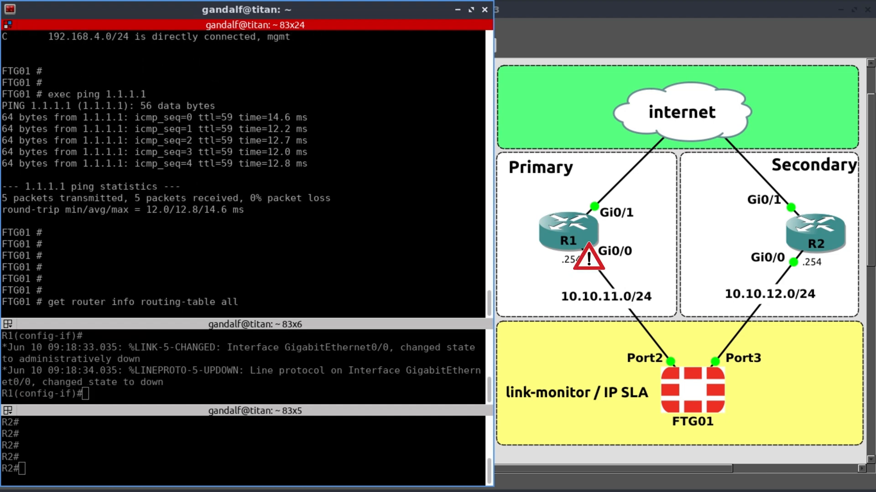
key("Return")
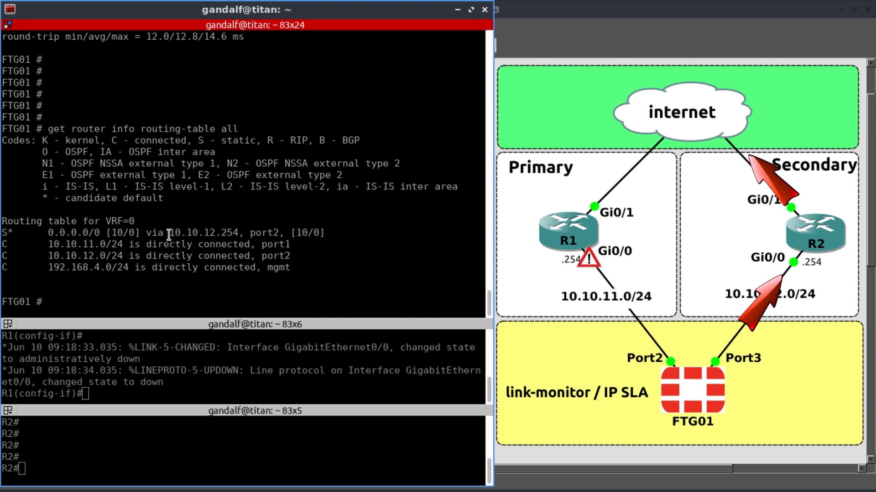
type("exec ping 1.1.1.1")
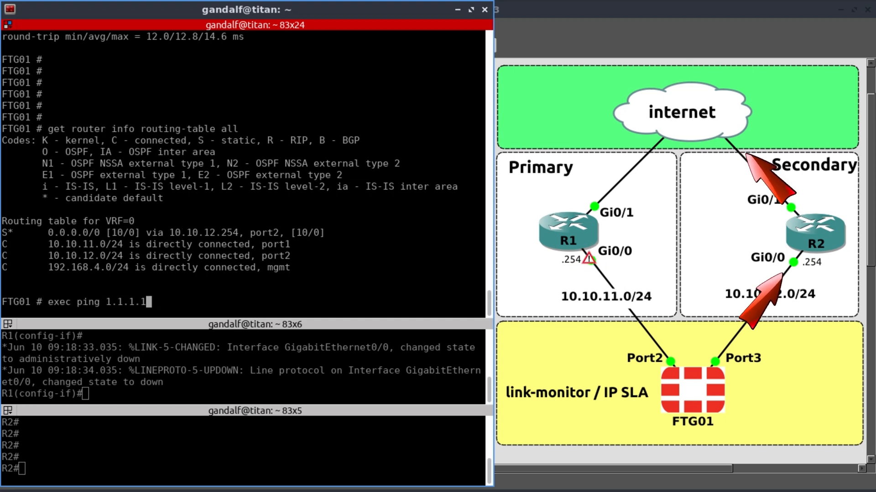
Ping 1.1.1.1 from FTG01 and stop after replies to see 0% packet loss.
key("Return")
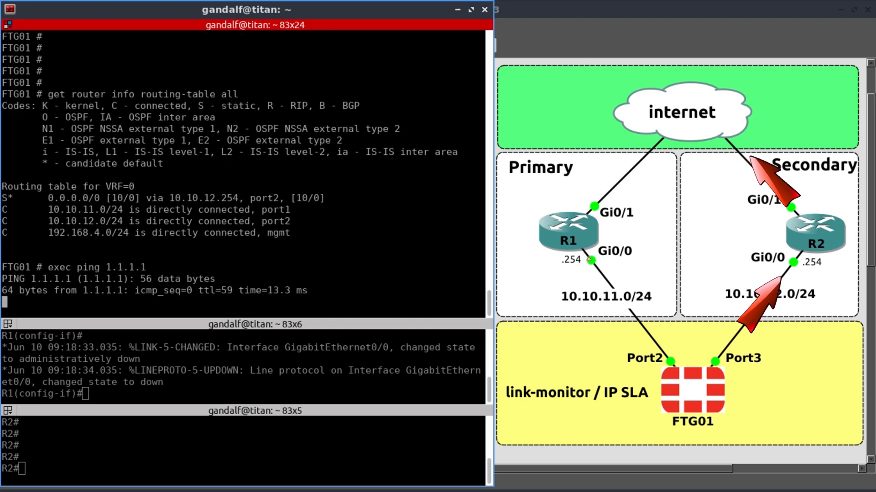
key("ctrl+c")
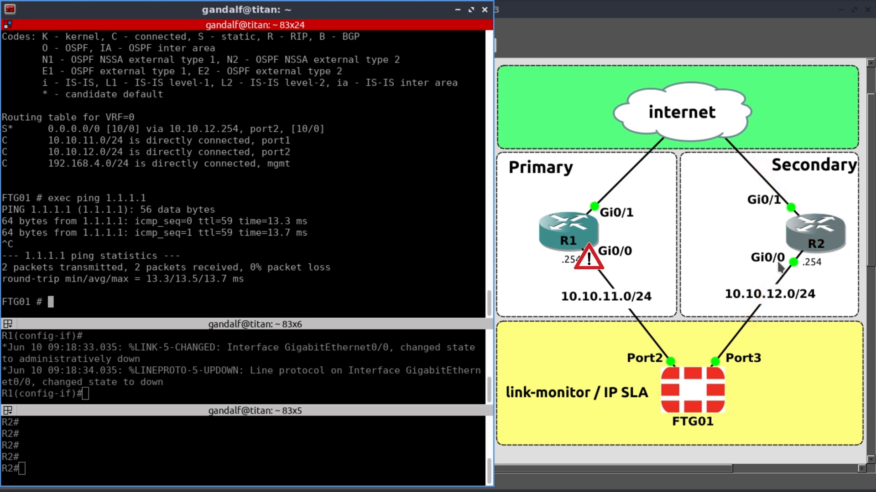
Shut down R2's Gi0/0 via 'conf t', 'int gi0/0', 'shut', leaving FTG01 with no default route.
left_click(253, 445)
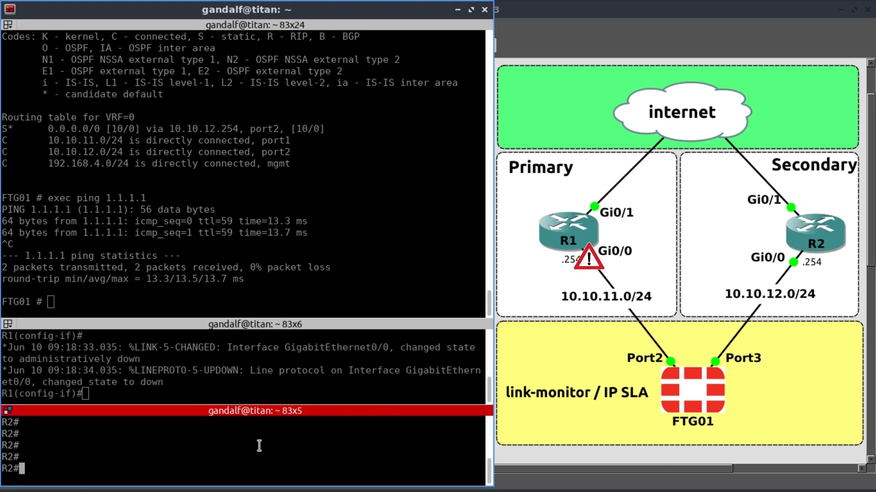
type("conf")
key("Tab")
type("t")
key("Return")
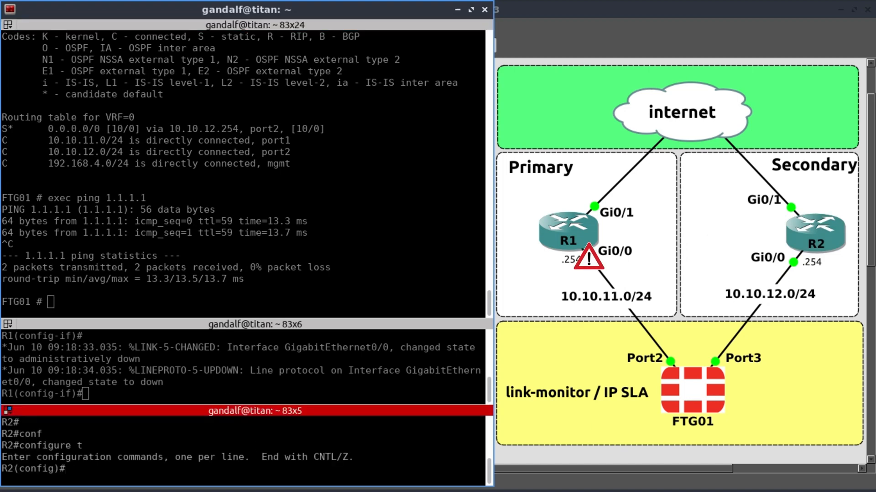
type("int gi0/0")
key("Return")
type("hut")
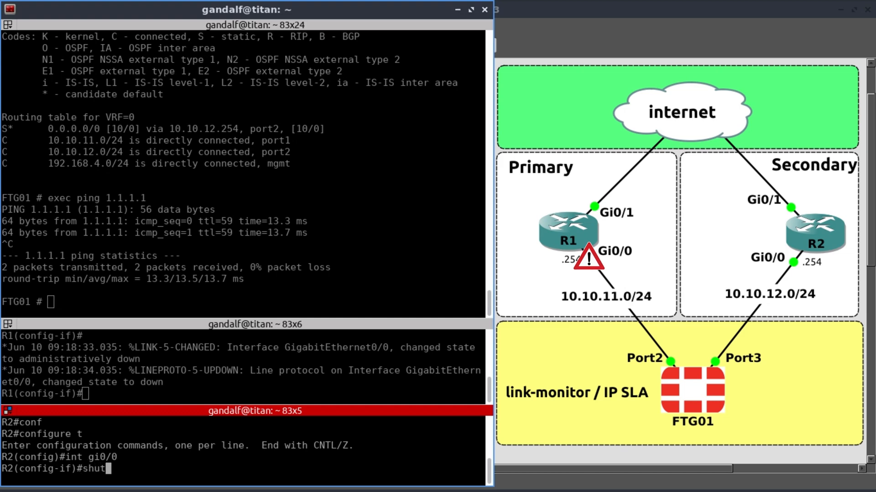
key("Return")
key("Return")
key("Return")
key("Return")
type("get router info routing-table all")
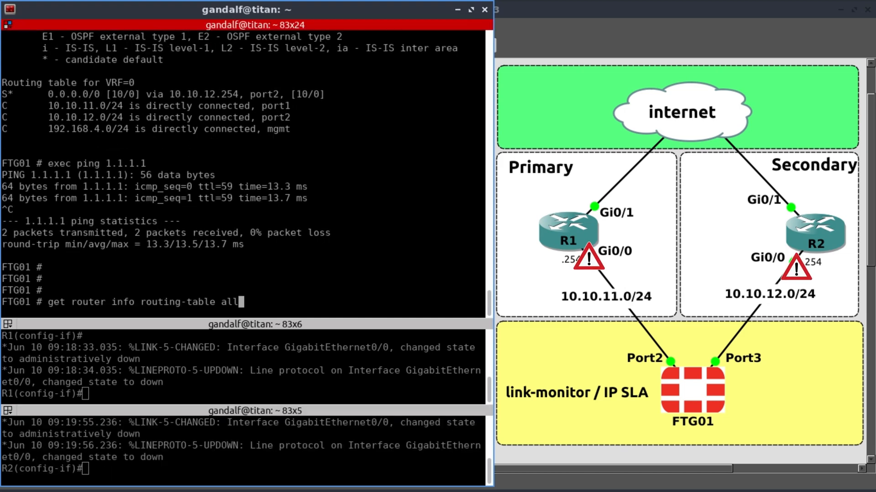
key("Return")
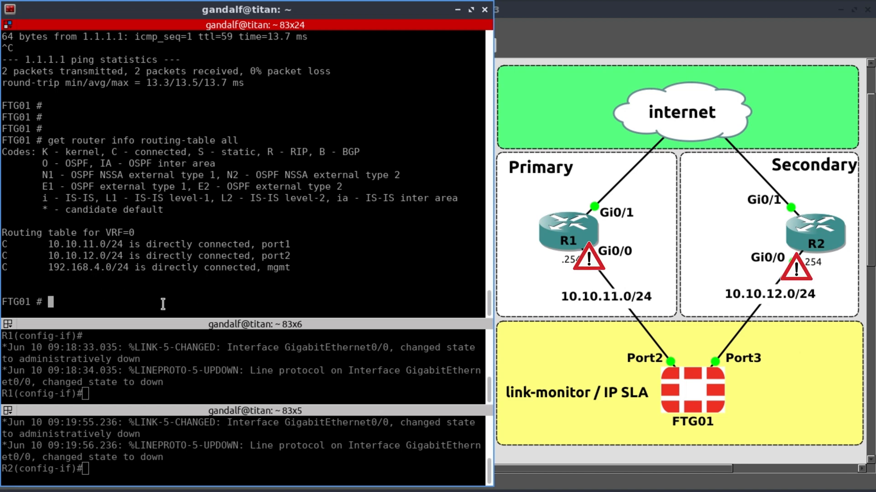
Enter 'no shut' on R1's and R2's Gi0/0 to bring both links back up.
left_click(205, 373)
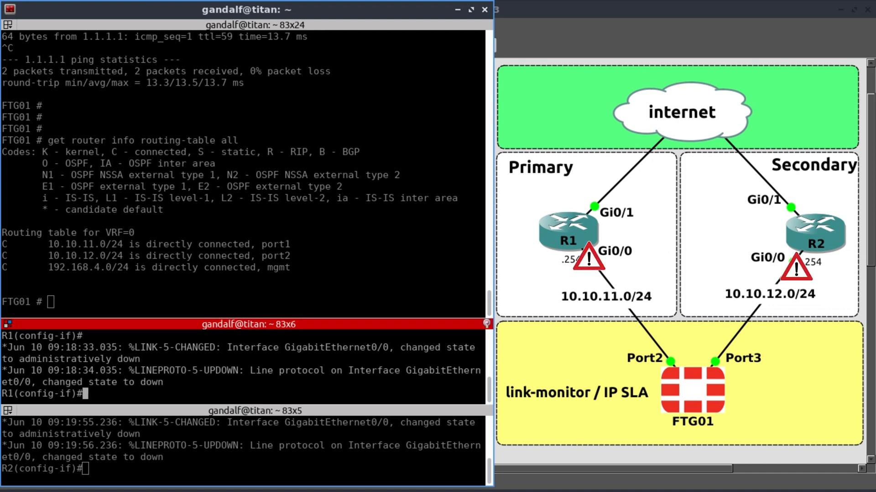
type("no shut")
key("Return")
left_click(203, 472)
type("no shut")
key("Return")
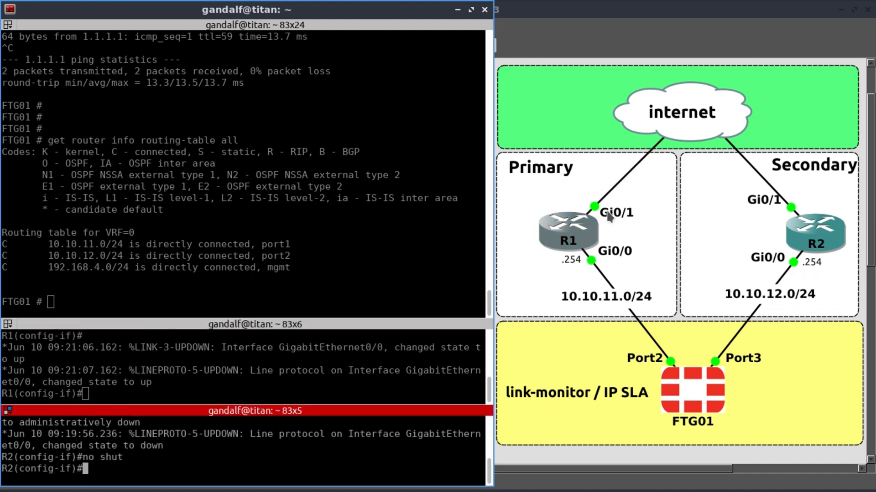
Apply packet-loss and frequency-drop 90 filters on the R1–internet link, then return to the consoles.
right_click(626, 181)
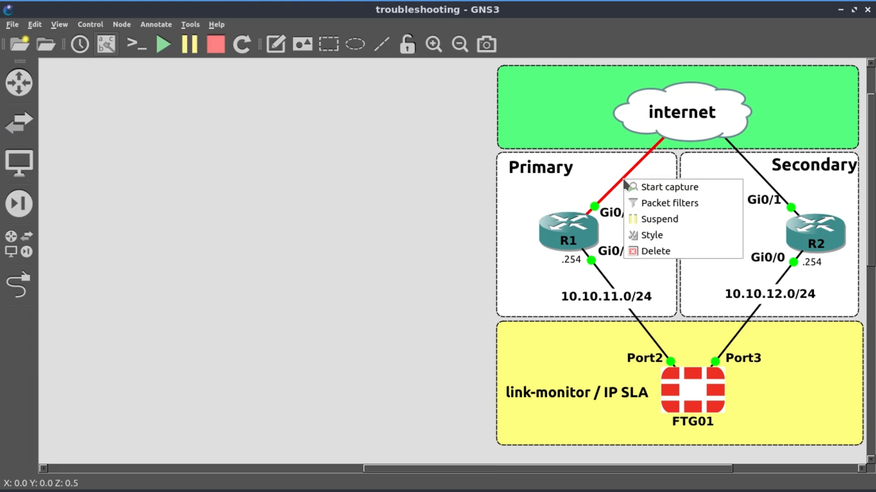
left_click(669, 203)
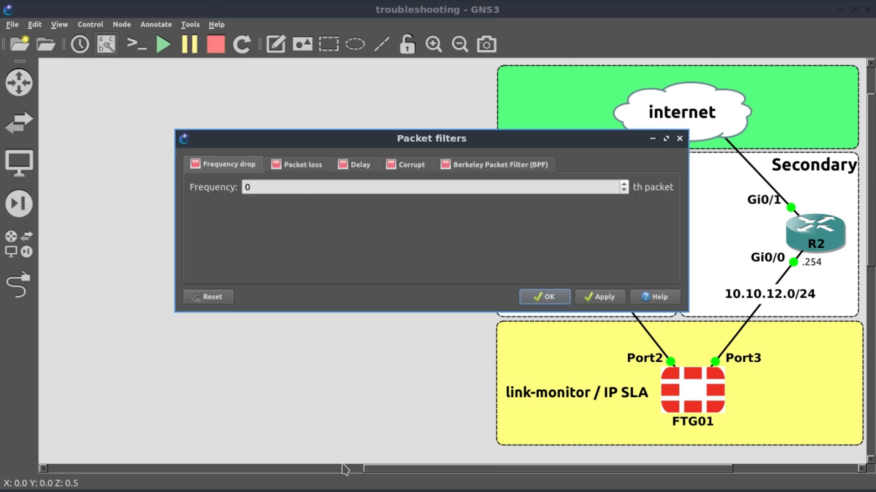
type("90")
left_click(302, 165)
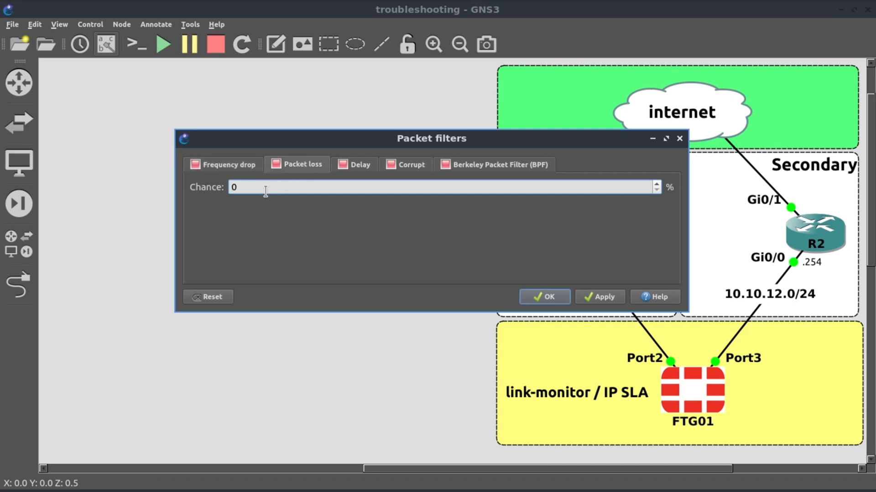
type("10")
left_click(360, 165)
left_click(229, 165)
left_click(599, 297)
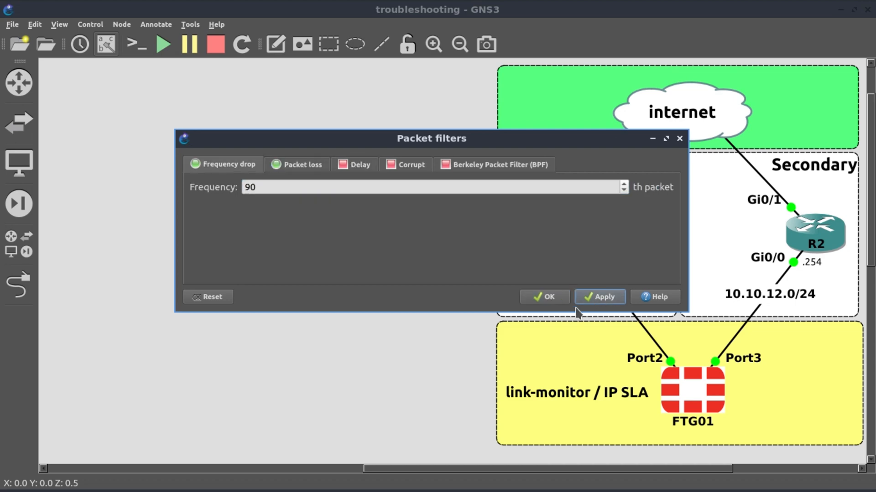
left_click(301, 482)
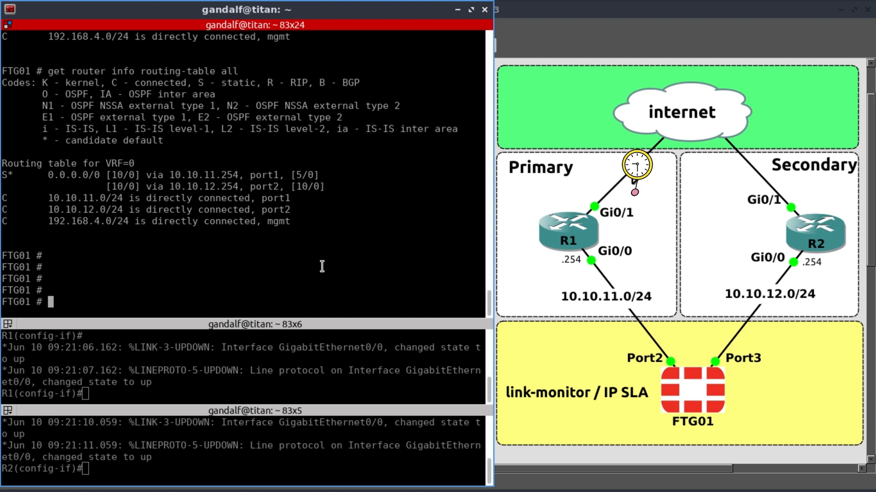
type("diag sys ")
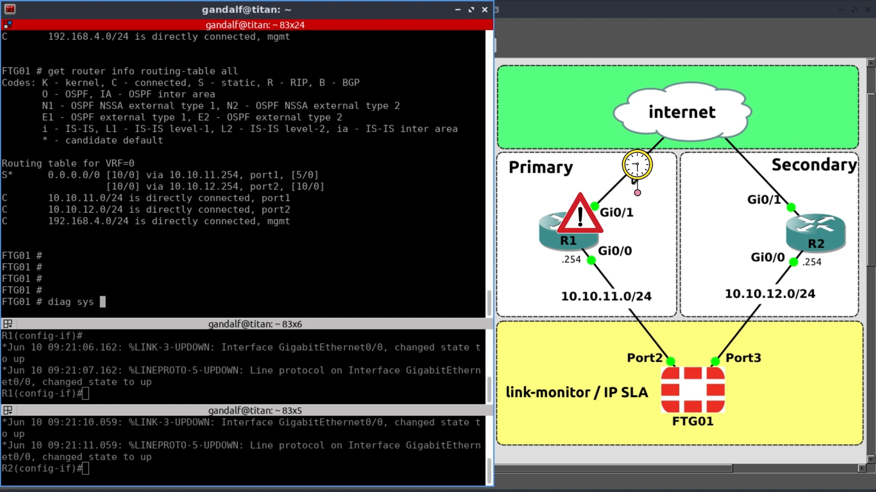
type("link-monitor")
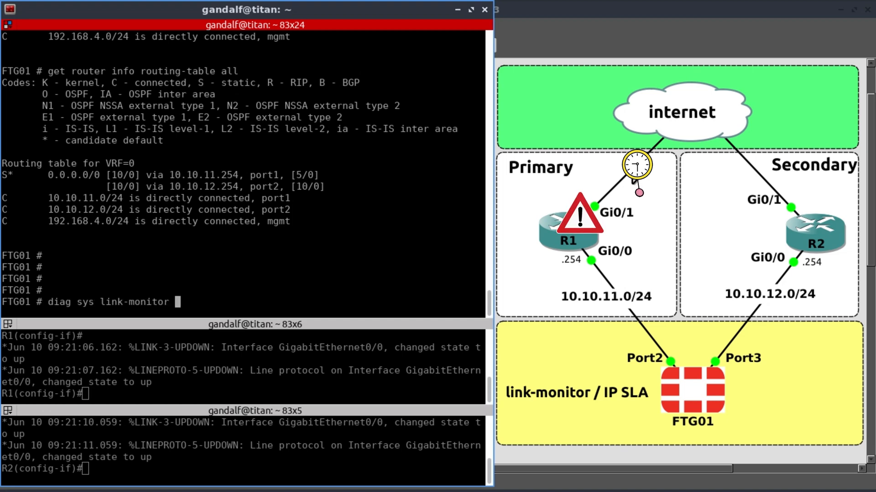
type(" status ")
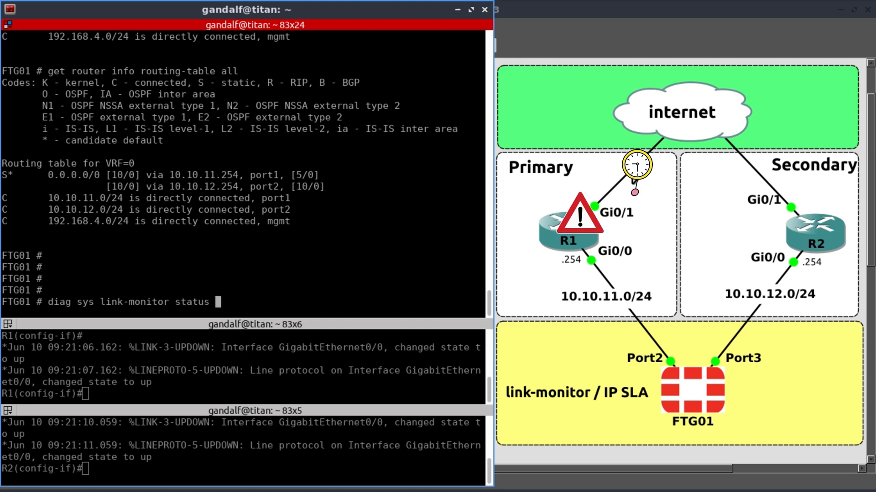
type("pri")
Run 'diag sys link-monitor status pri' twice, showing pri dead with about 74% loss.
key("Return")
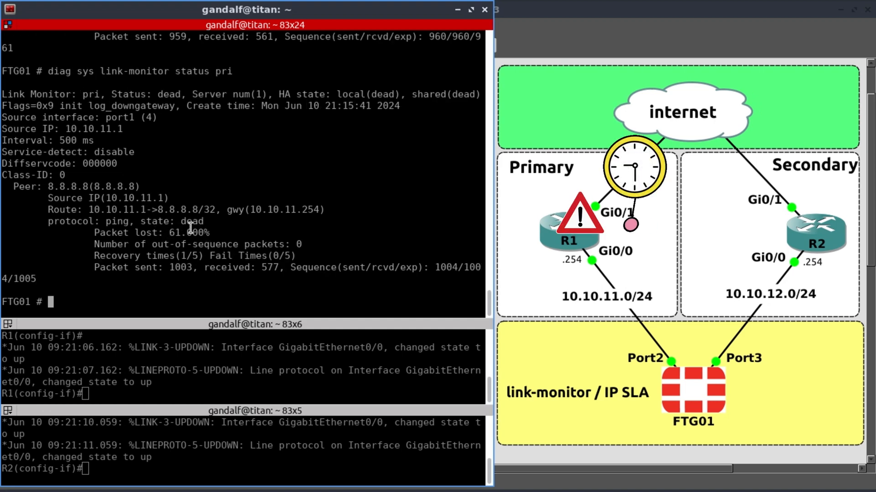
key("Up")
key("Return")
key("Return")
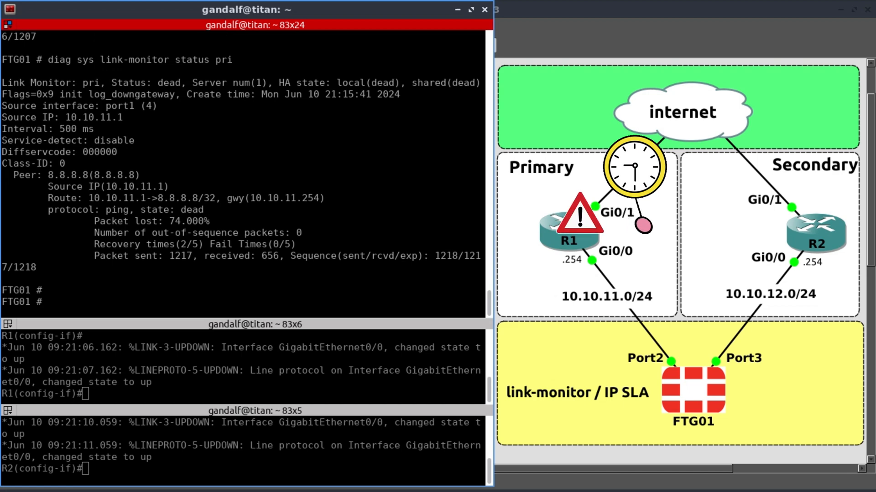
type("get router ")
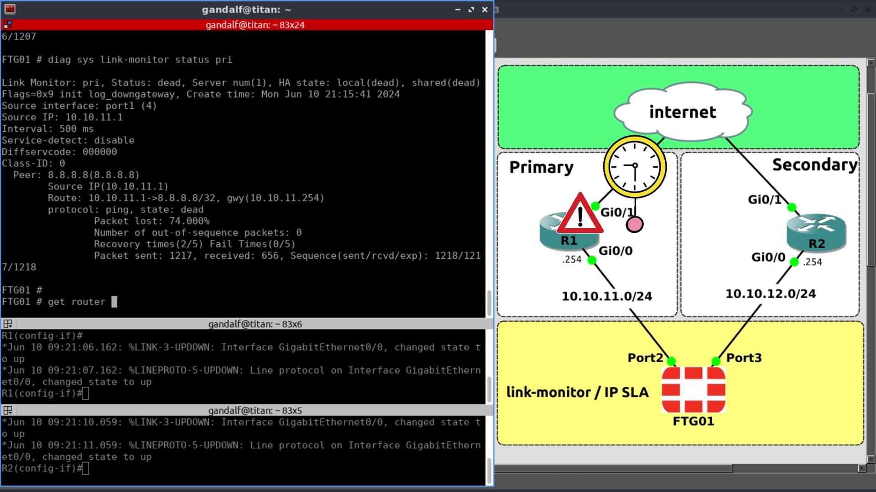
type("info routing-table ")
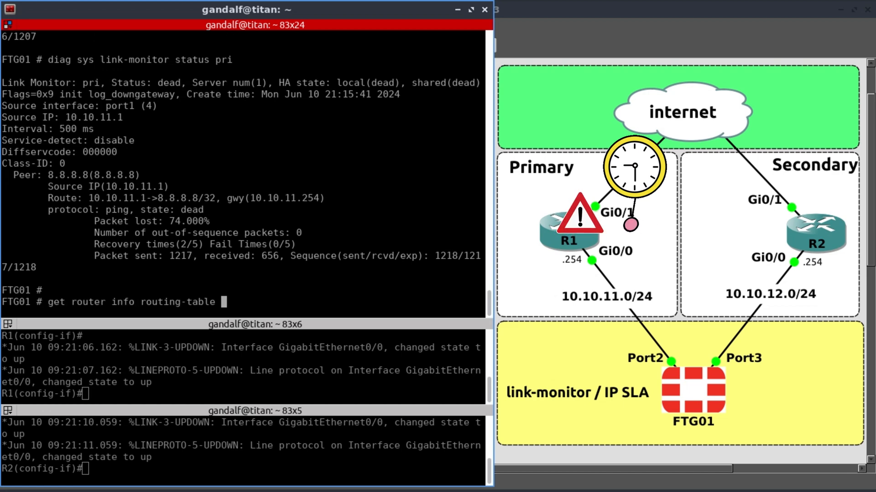
type("all")
Show the routing table with only the port2 default route, then recheck pri at 86% loss.
key("Return")
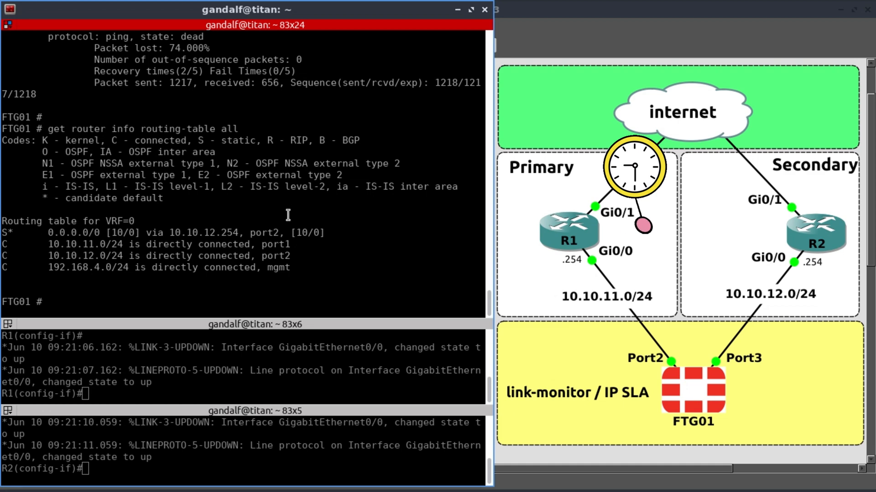
key("Up")
key("Up")
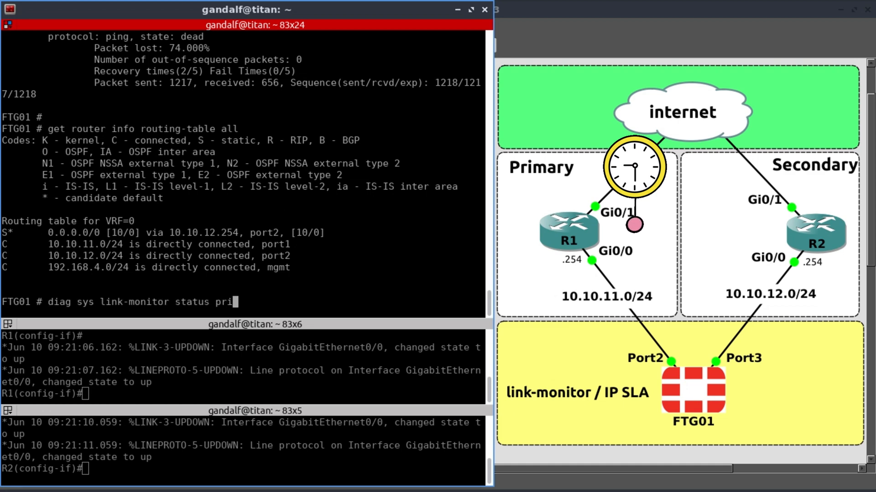
key("Return")
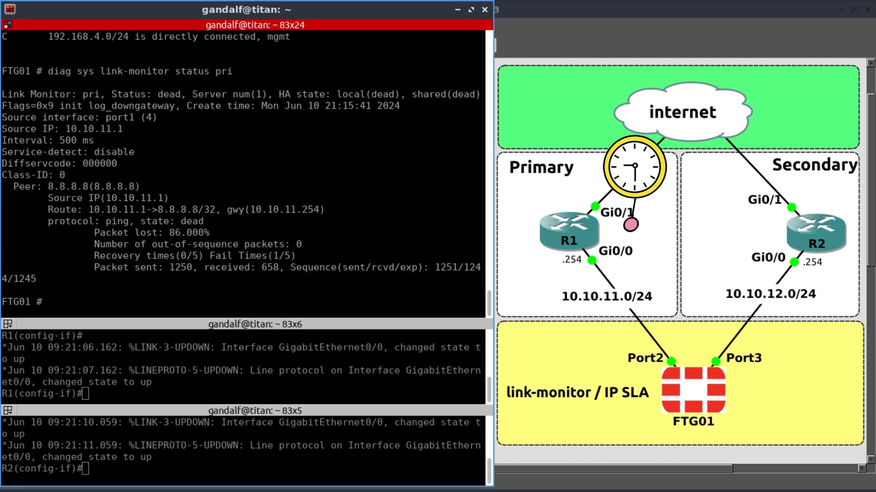